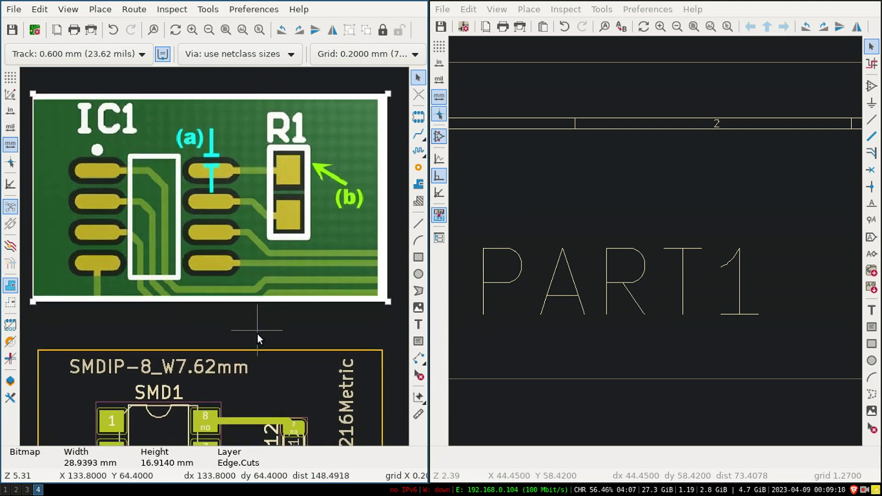
Step: Select the SMD1 and R_12 footprints in turn to locate their matching symbols in the schematic
scroll(258, 303, down, 5)
click(171, 317)
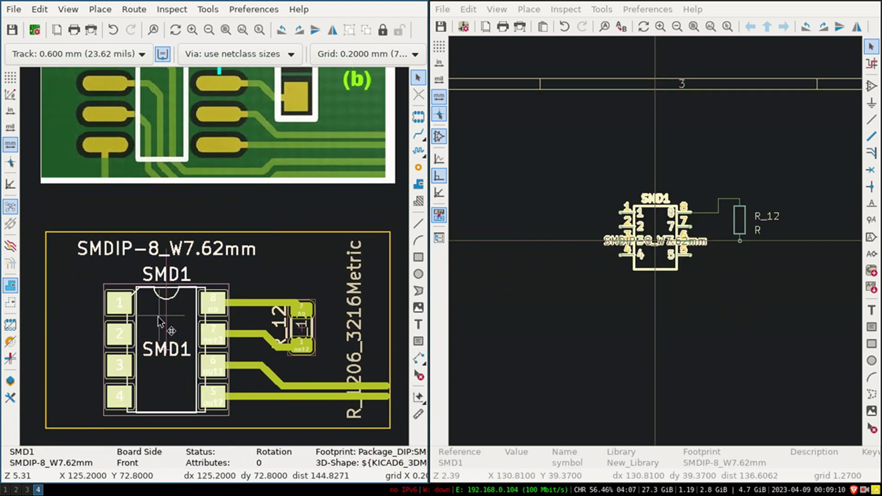
click(314, 325)
click(258, 211)
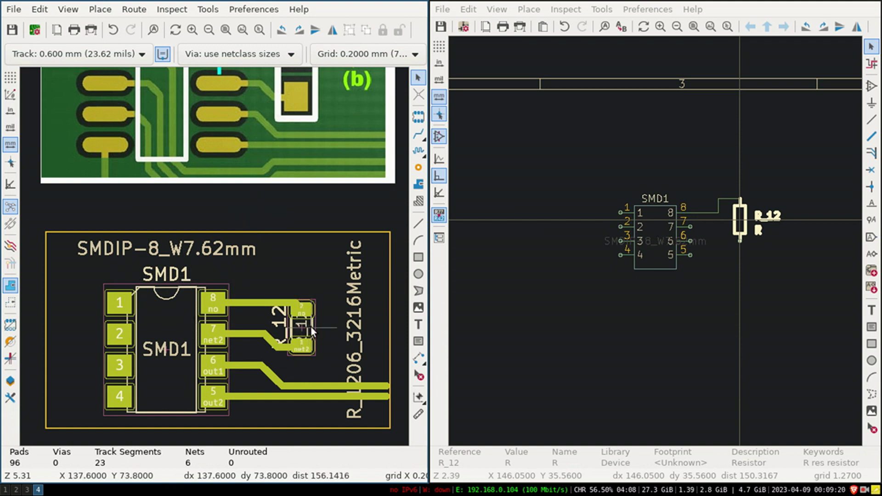
Step: Widen the PCB editor window so it covers most of the schematic editor
middle_drag(259, 204, 262, 218)
drag(429, 210, 784, 242)
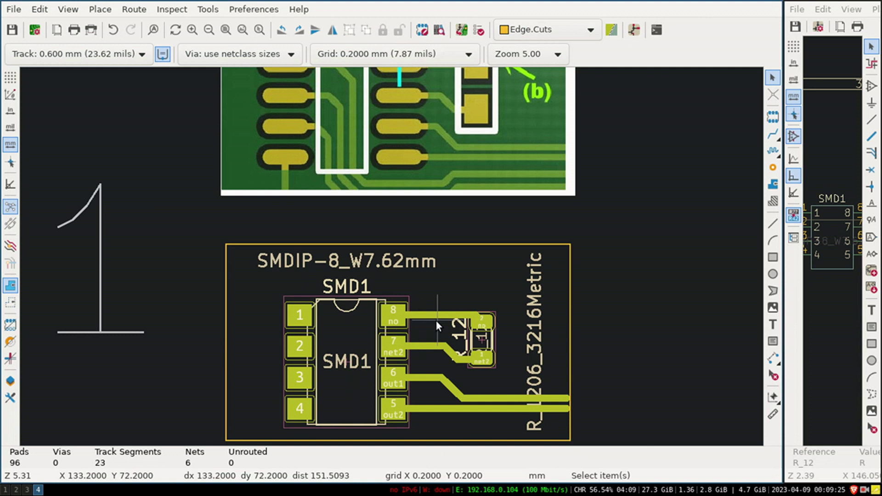
scroll(391, 255, up, 1)
scroll(392, 255, down, 2)
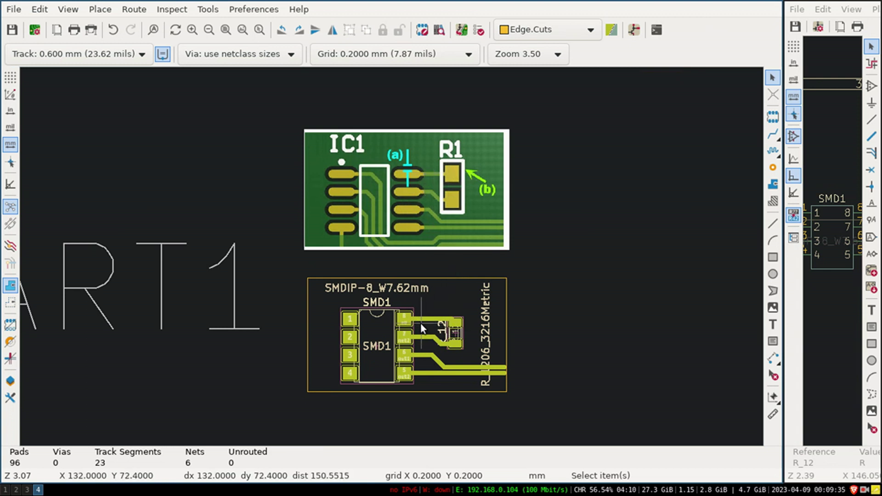
scroll(426, 319, up, 5)
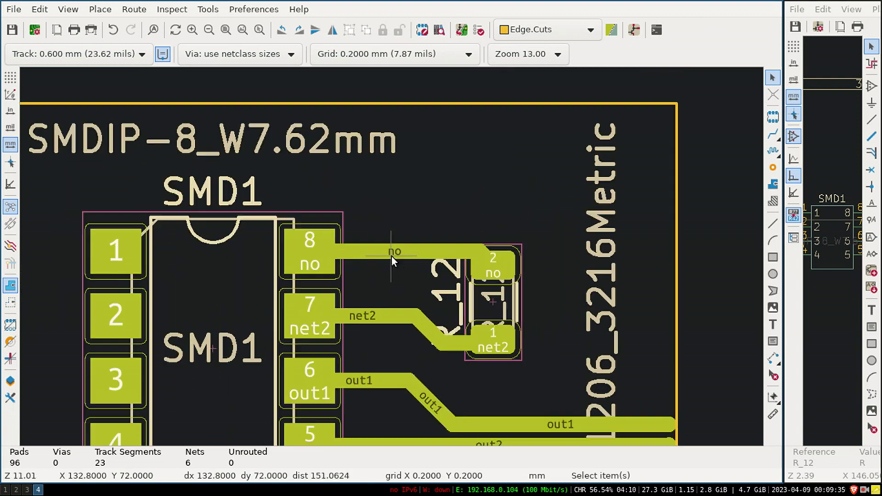
Step: Select the track between SMD1 pad 8 and R_12 pad 2 to examine its net and track properties
click(360, 254)
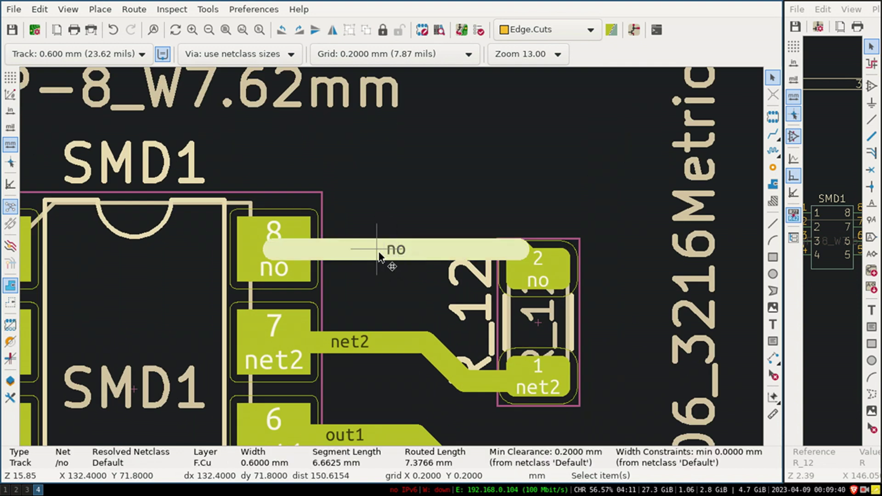
click(436, 171)
click(379, 255)
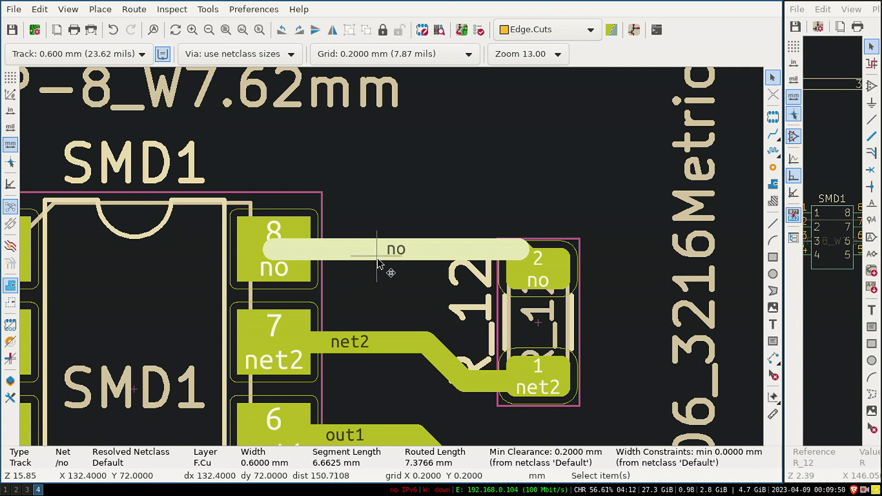
Step: Route a 0.6 mm F.Cu track from SMD1 pad 1 outward and back around to pad 2
scroll(392, 257, down, 3)
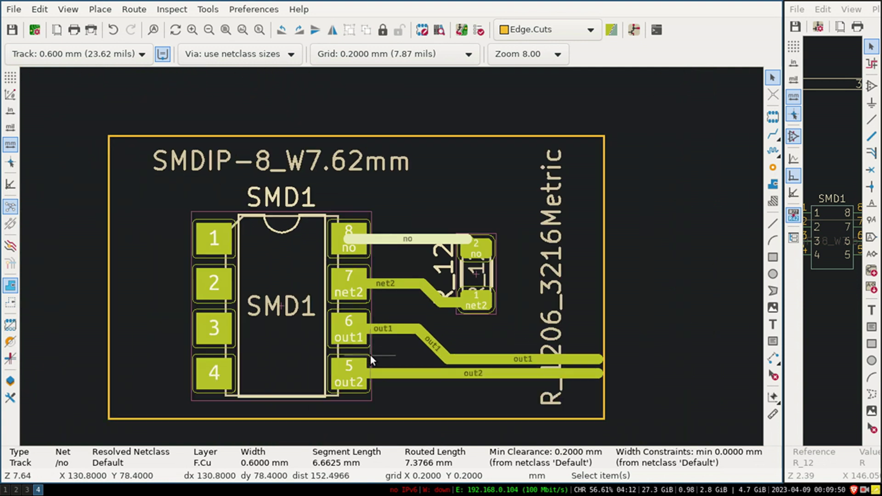
click(773, 134)
click(214, 238)
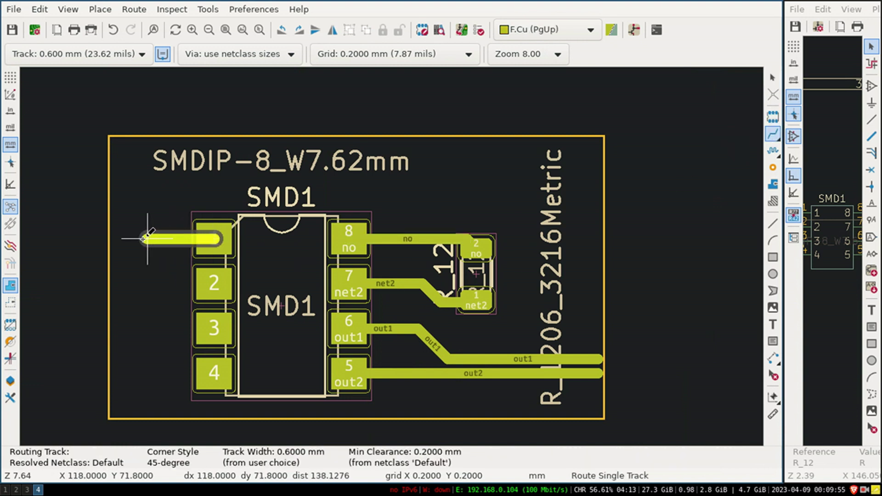
click(140, 240)
click(212, 284)
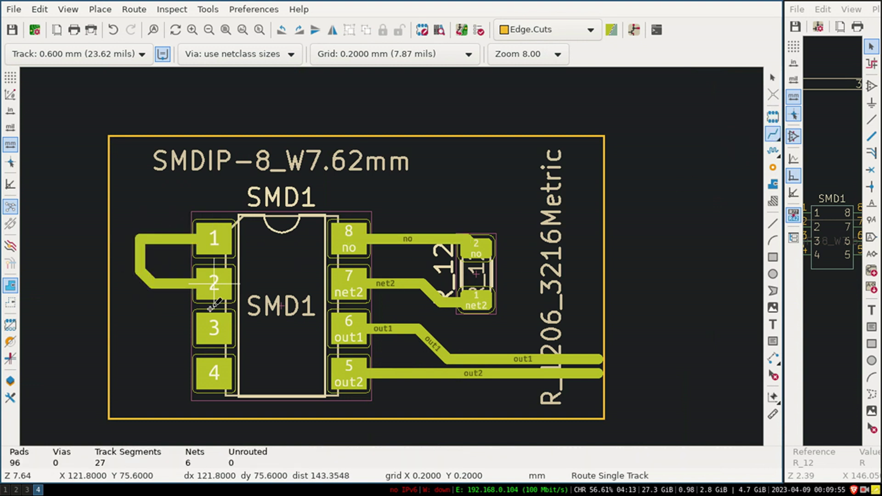
scroll(163, 248, up, 3)
scroll(435, 239, up, 2)
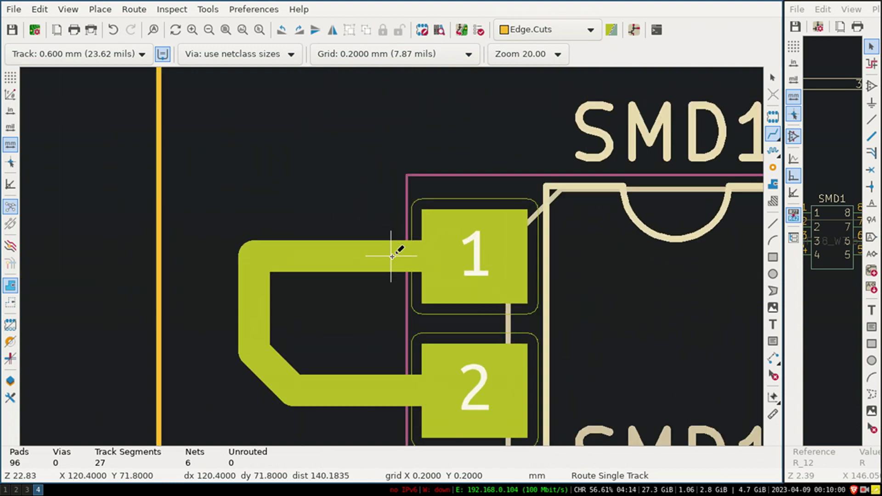
key(Escape)
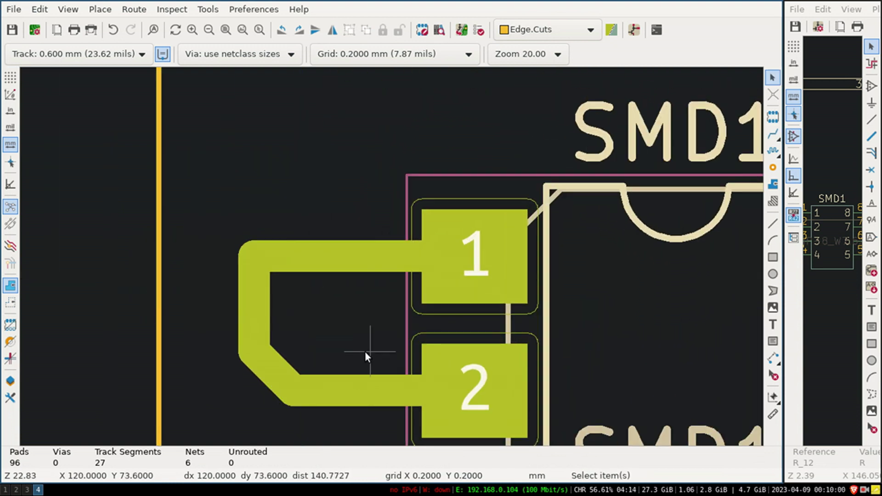
Step: Create a net called "new" for the looped track and apply it to SMD1 pads 1 and 2 as well
click(349, 255)
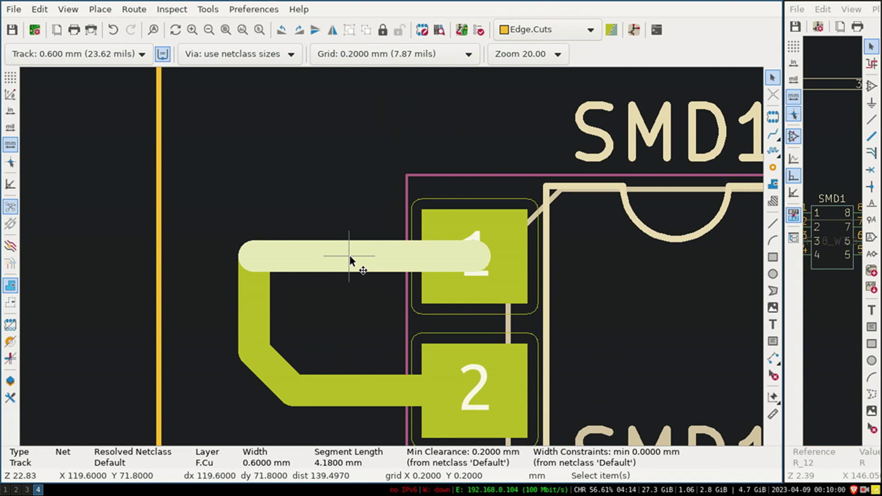
double_click(349, 255)
click(306, 109)
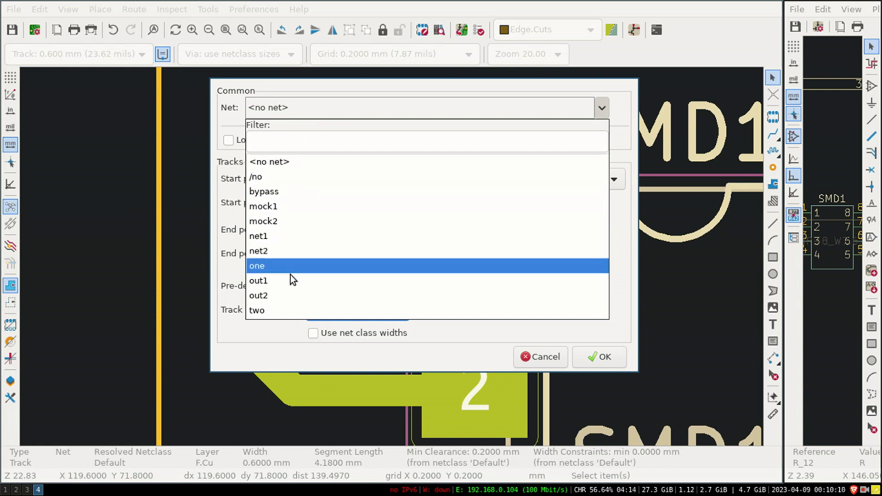
text(new)
double_click(288, 142)
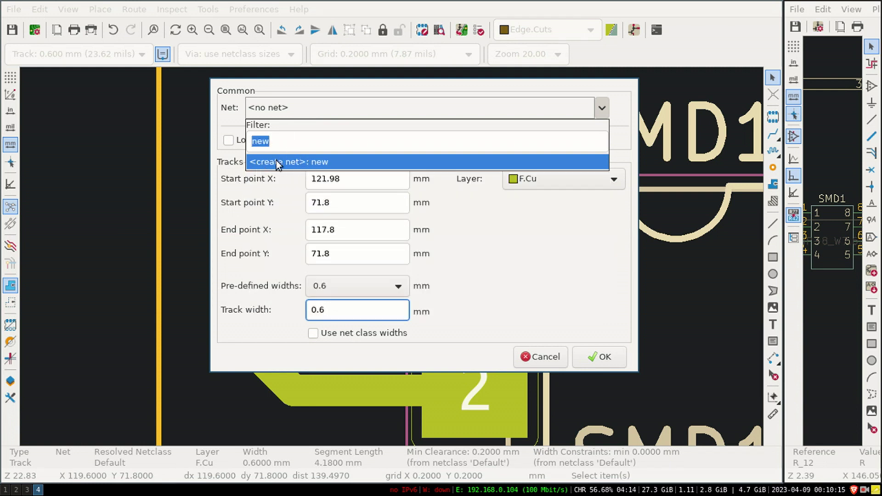
double_click(280, 143)
click(283, 161)
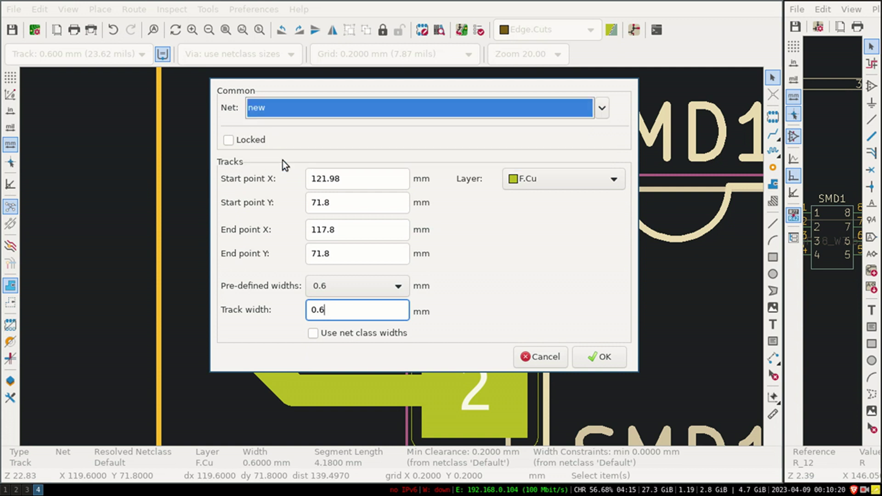
click(585, 357)
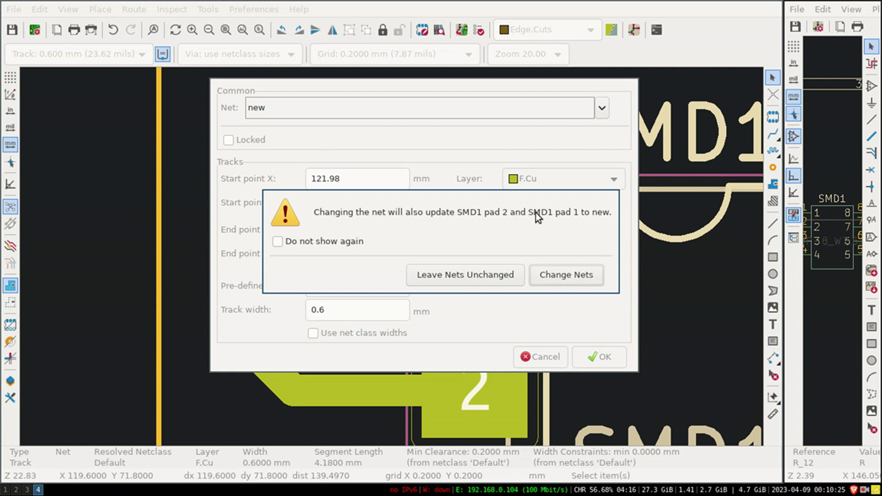
click(566, 276)
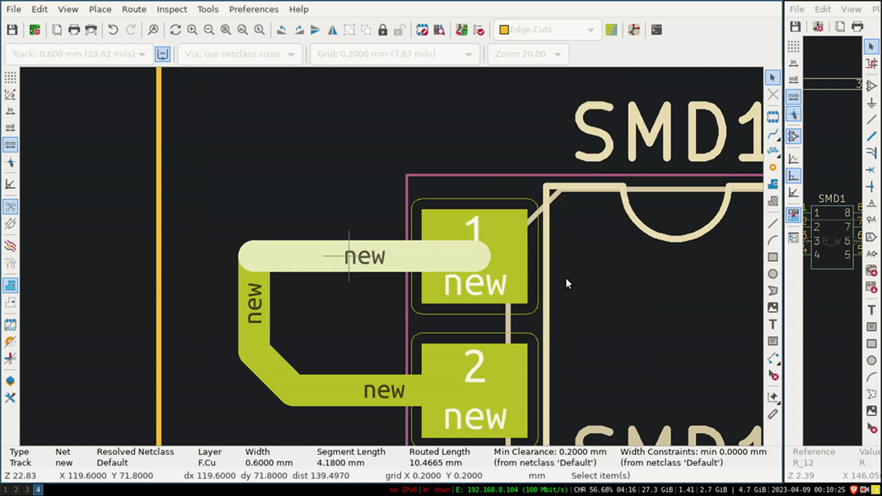
Step: Select SMD1 pads 1 and 2 in turn to check their net assignment
click(354, 294)
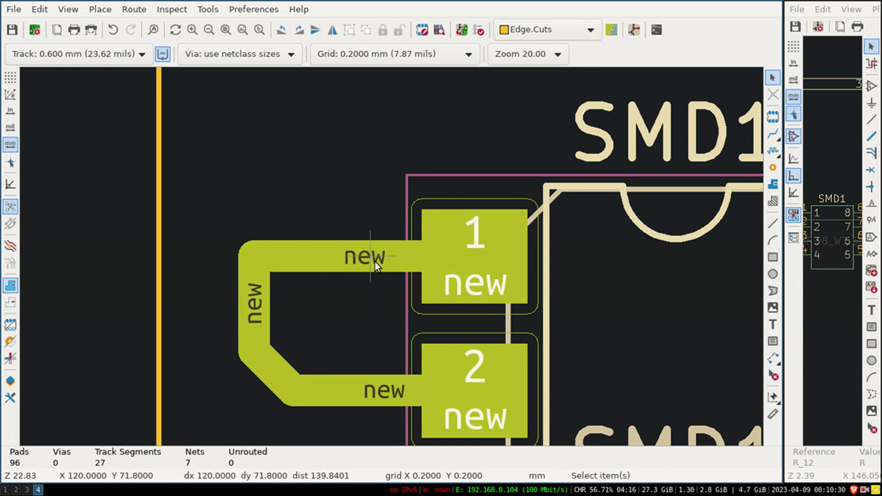
click(503, 259)
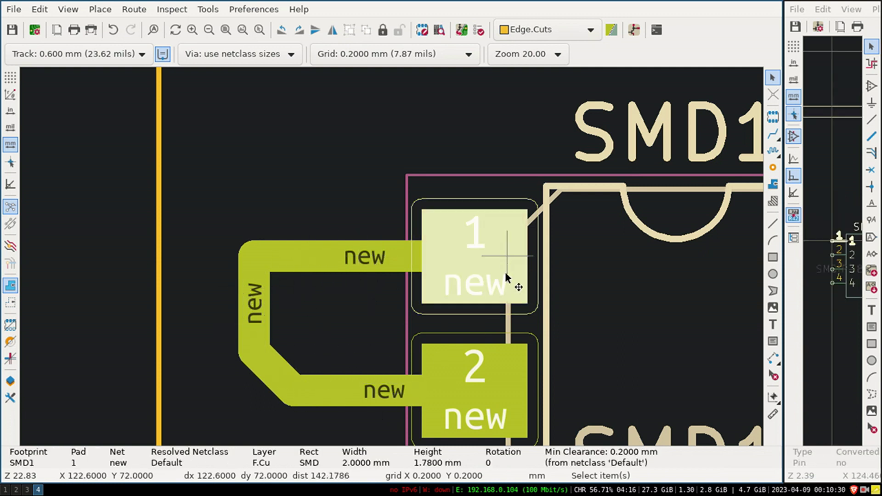
click(511, 349)
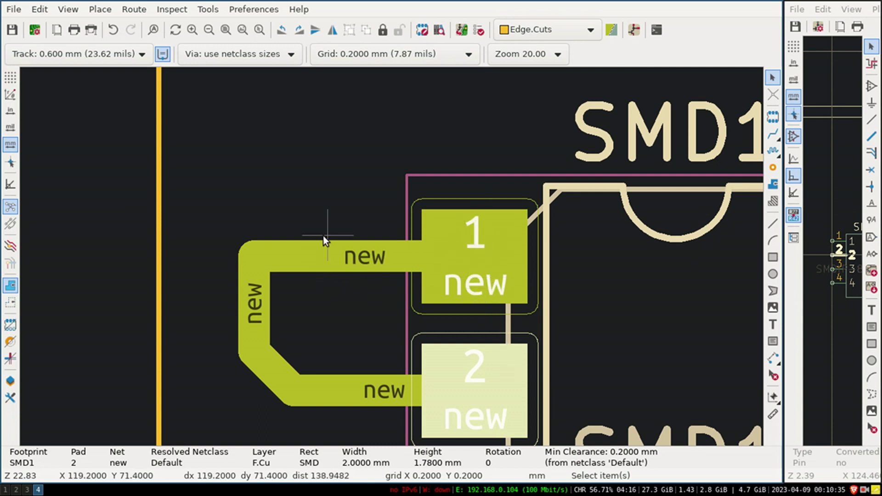
key(Escape)
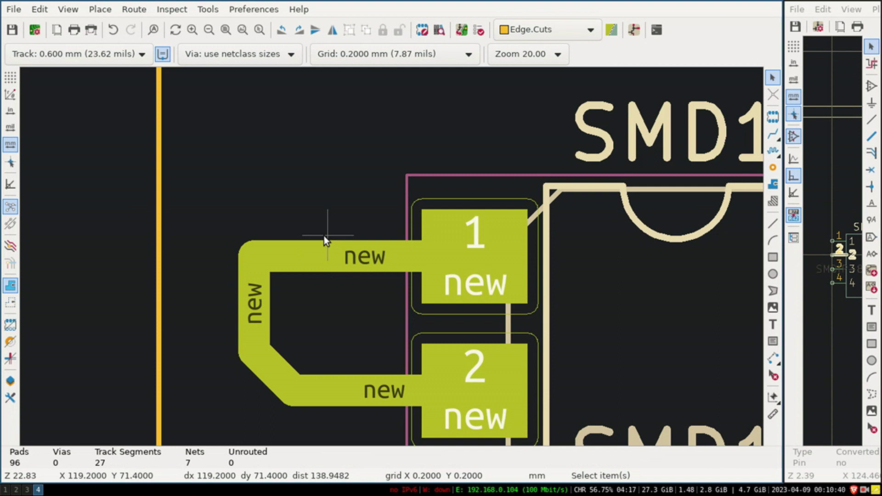
Step: Undo the net assignment and the looped track between SMD1 pads 1 and 2
click(325, 236)
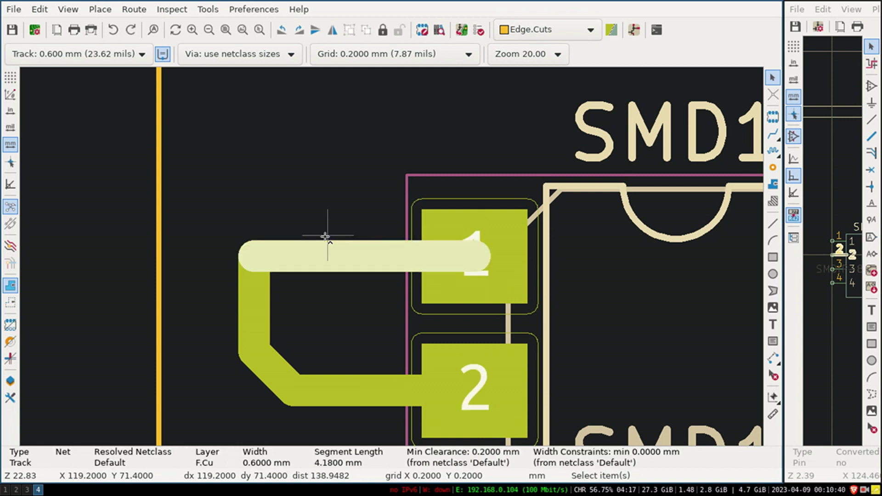
key(BackSpace)
scroll(391, 257, down, 3)
scroll(392, 257, up, 2)
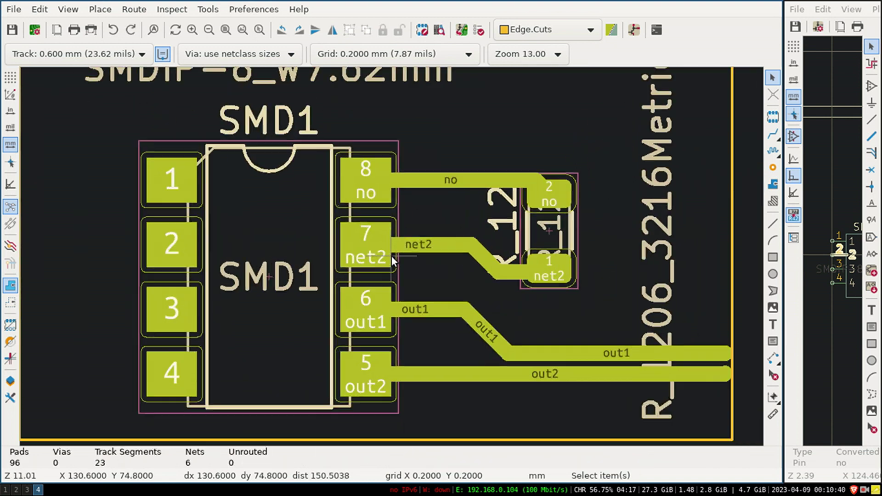
scroll(392, 256, down, 3)
scroll(391, 256, up, 1)
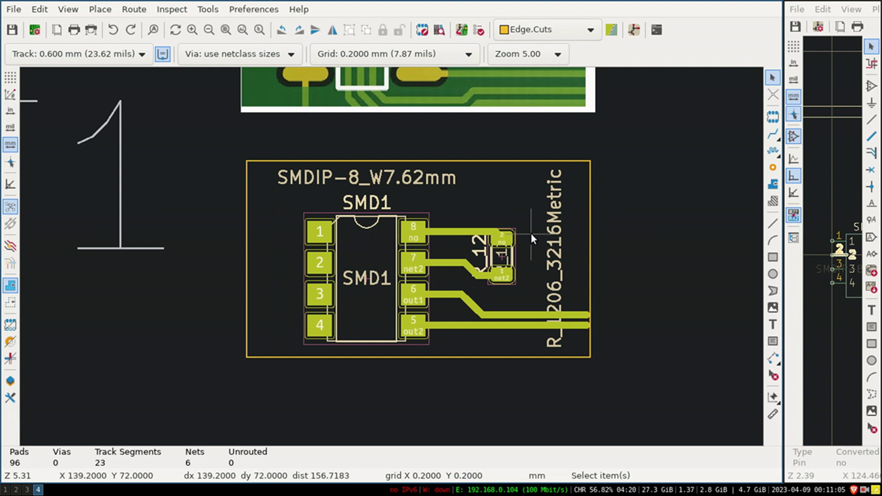
Step: Open the workflow notes and highlight the line about disabling the import netlist setting in the NET option
click(876, 491)
drag(259, 184, 512, 186)
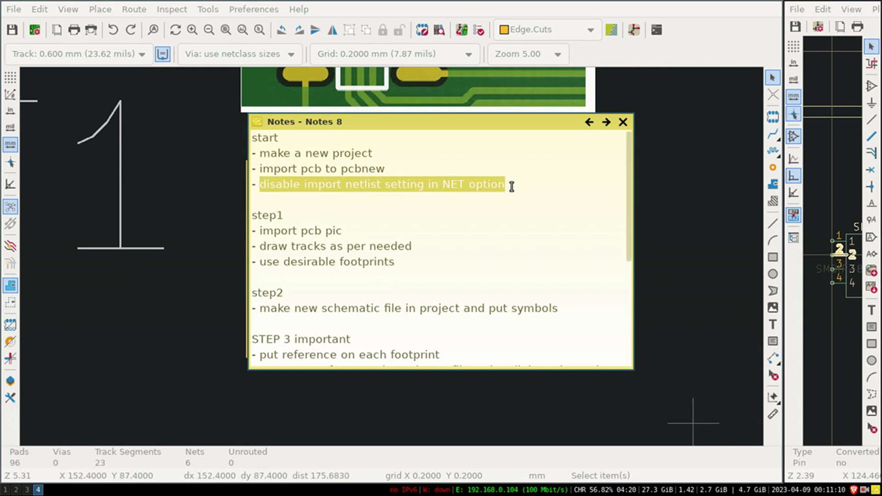
click(623, 122)
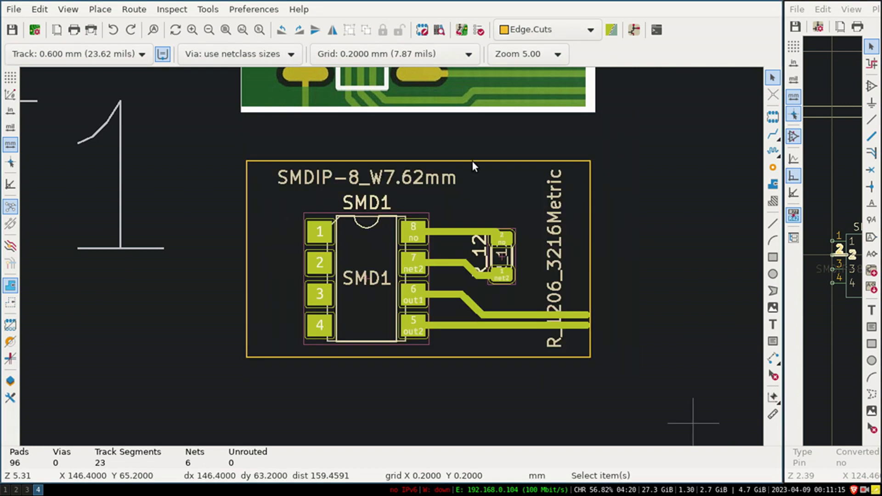
Step: Review the options and pending changes for updating the PCB from the schematic without applying them
click(462, 31)
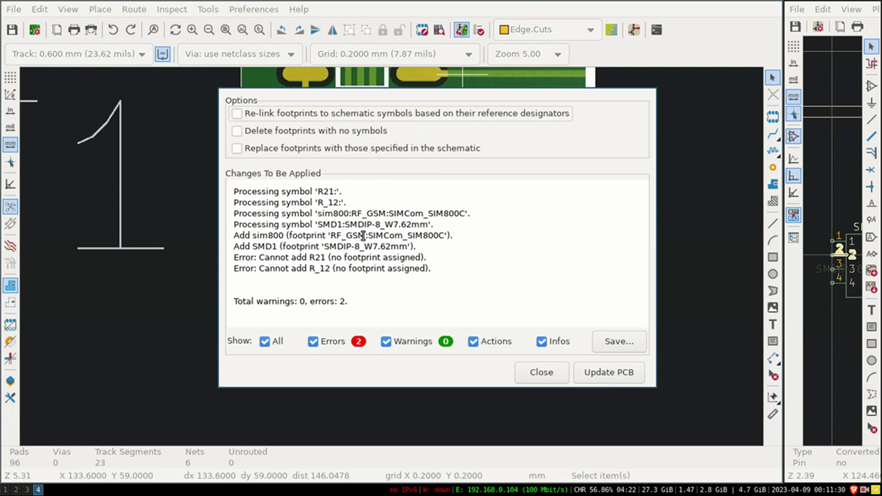
click(547, 373)
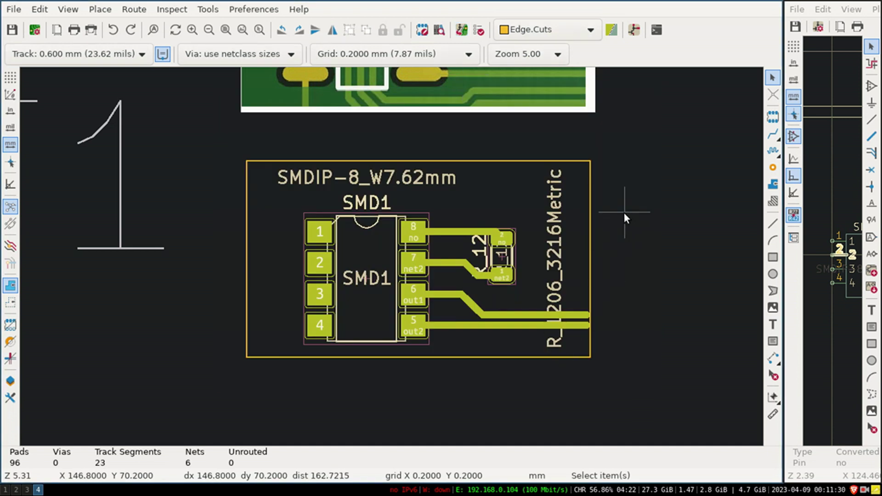
click(462, 29)
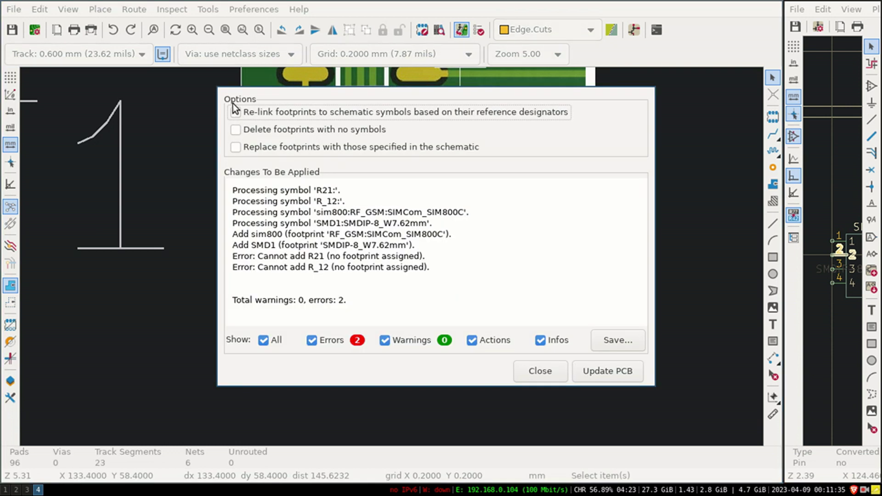
click(531, 375)
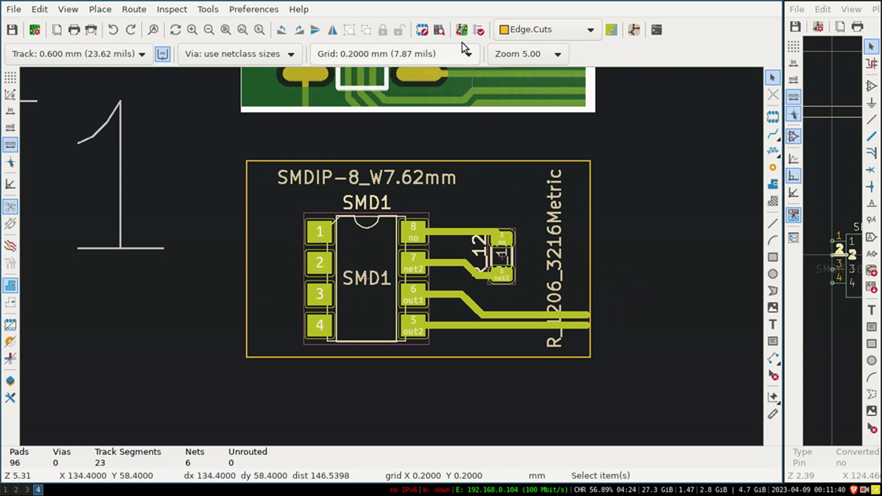
Step: Reopen the workflow notes and review the step1 items on the PCB picture, tracks and footprints
middle_drag(606, 261, 567, 261)
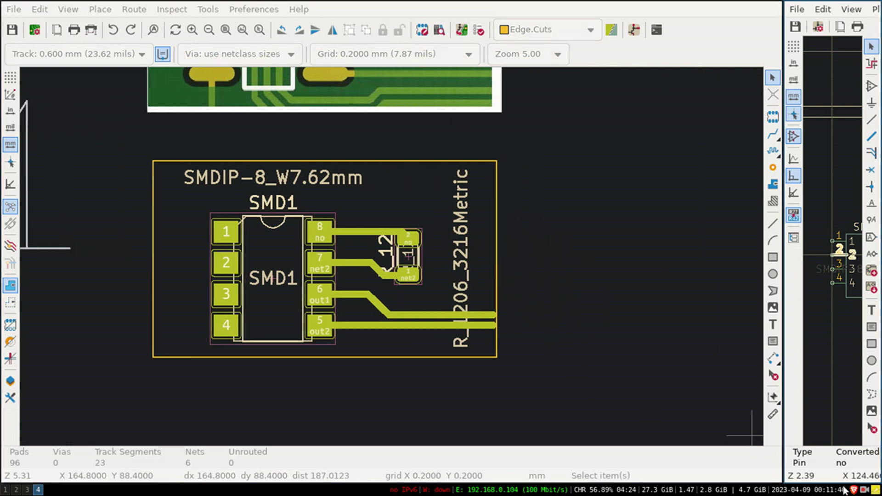
click(876, 492)
click(285, 216)
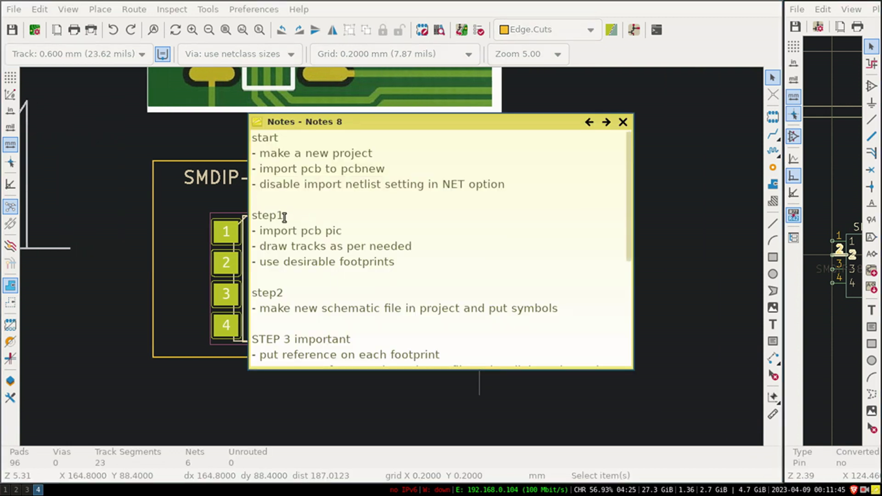
double_click(282, 216)
click(366, 242)
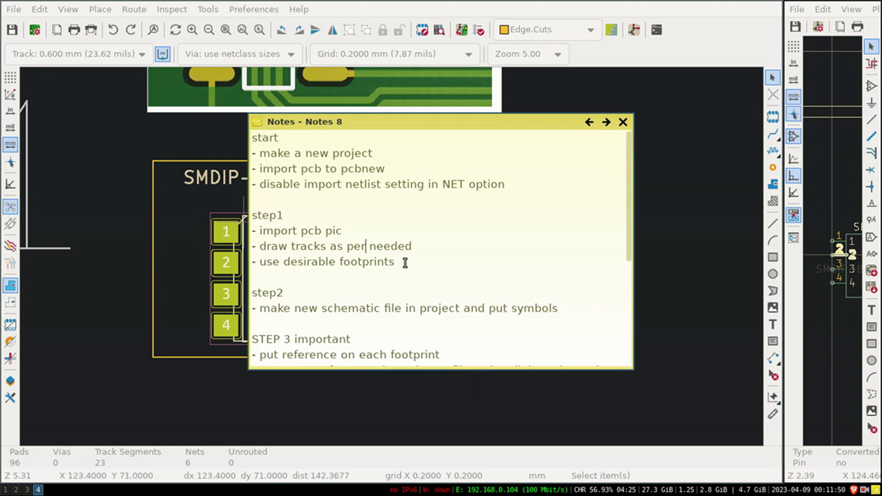
click(623, 122)
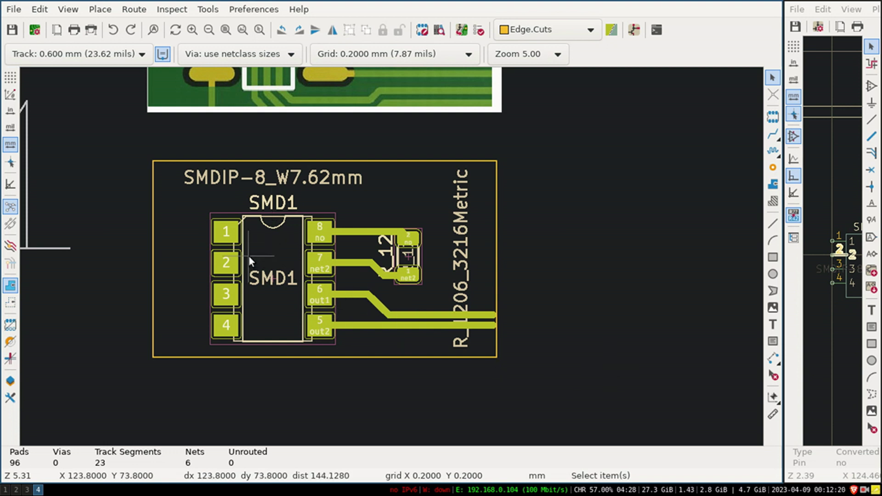
Step: Review step2 in the workflow notes and look at the schematic file in the project manager
key(super+n)
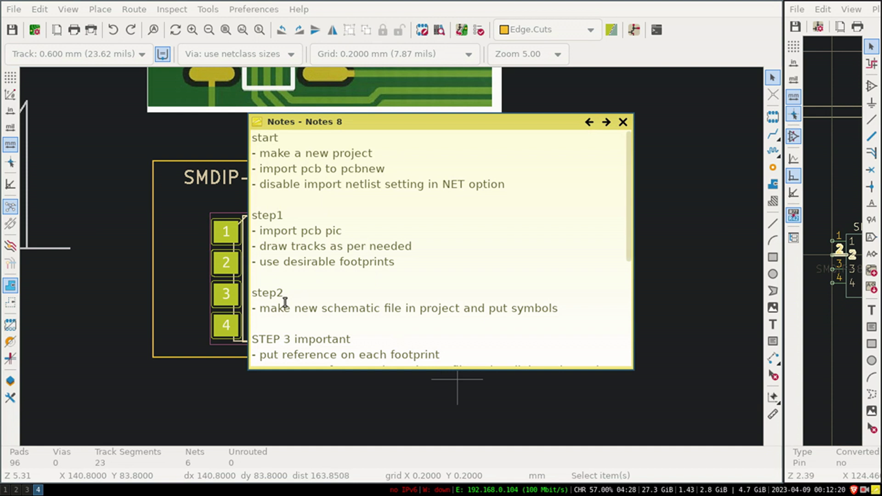
drag(285, 293, 246, 294)
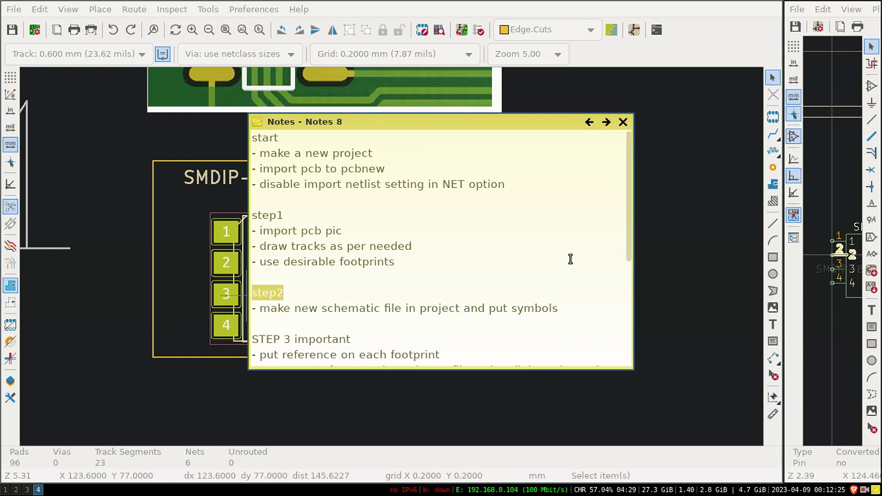
click(623, 122)
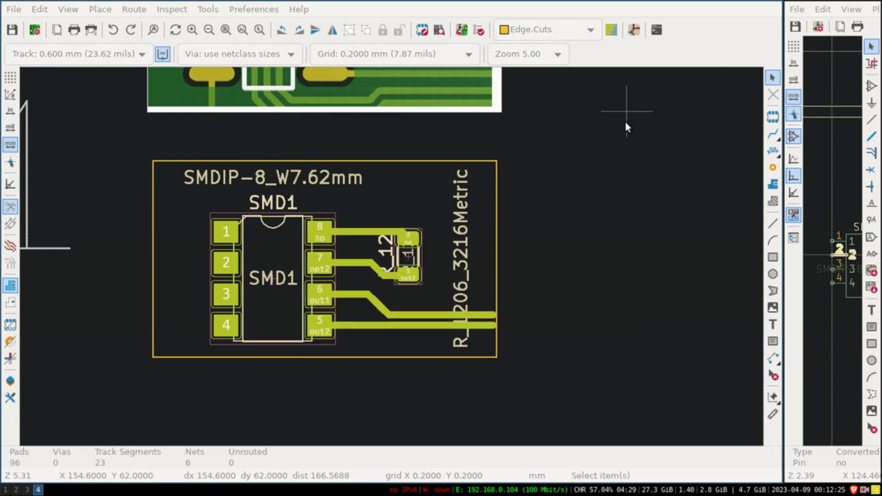
click(26, 490)
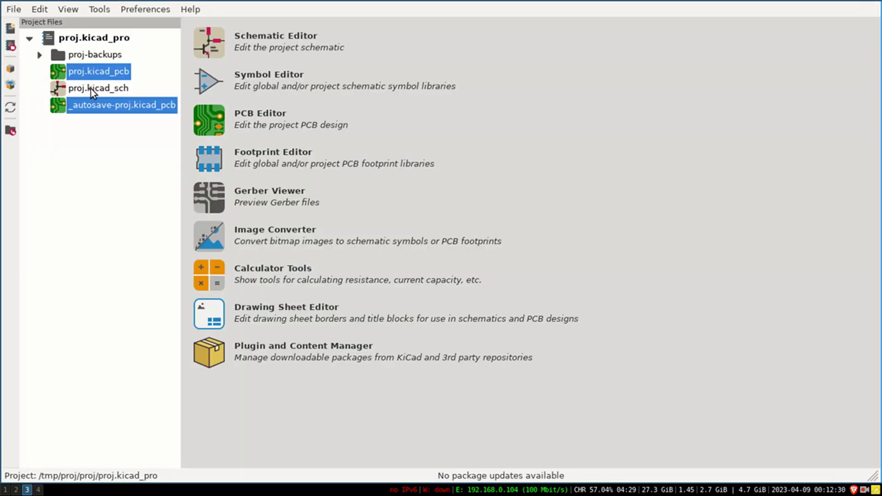
click(39, 489)
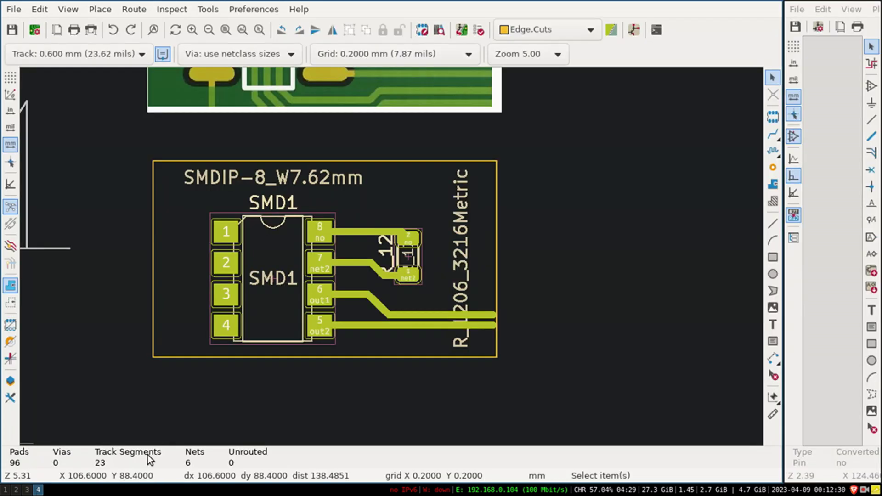
Step: Resize the PCB and schematic windows to share the screen equally and enlarge the SMD1 symbol
drag(783, 179, 434, 180)
scroll(705, 270, up, 3)
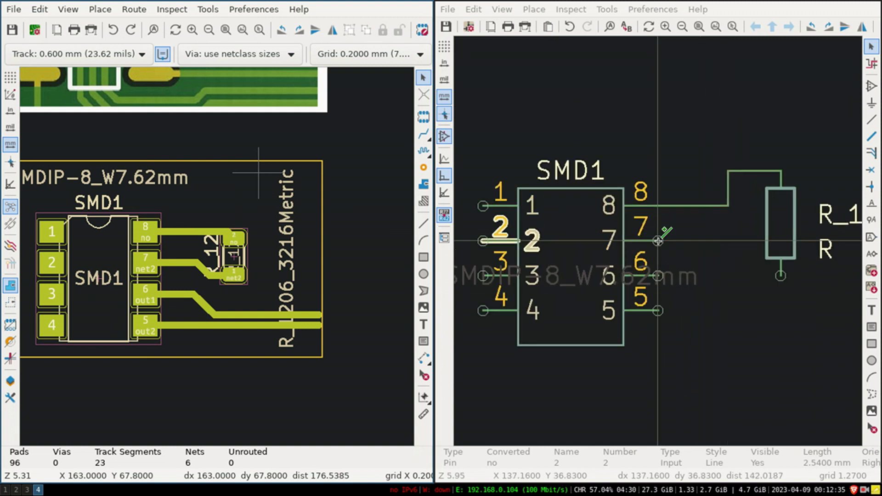
click(871, 48)
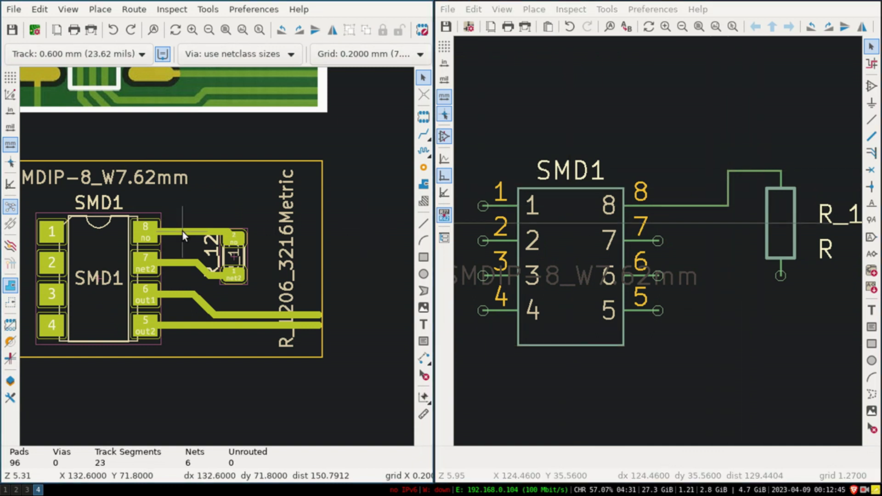
Step: Delete the three wire segments connecting SMD1 pin 8 to the resistor R_12 in the schematic
click(697, 206)
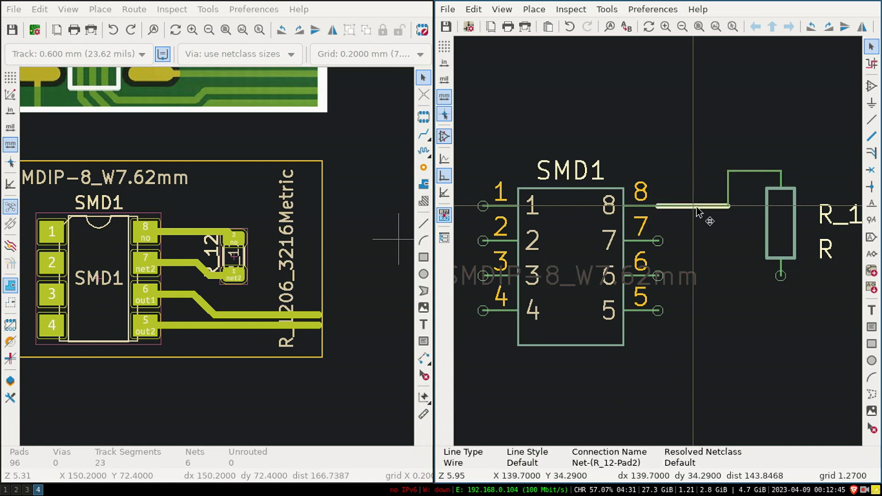
click(729, 190)
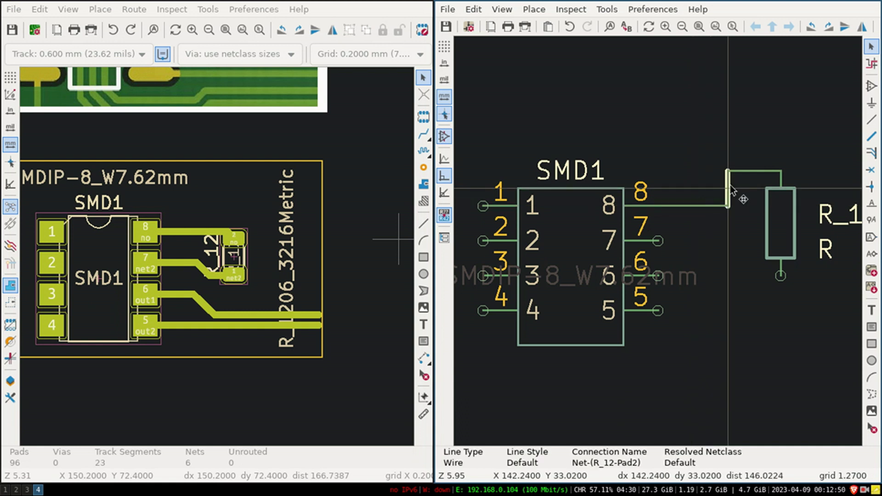
key(Delete)
click(695, 205)
key(Delete)
click(749, 172)
key(Delete)
Step: Select the SMD1 symbol to cross-highlight its footprint on the board and clear the selection
click(566, 223)
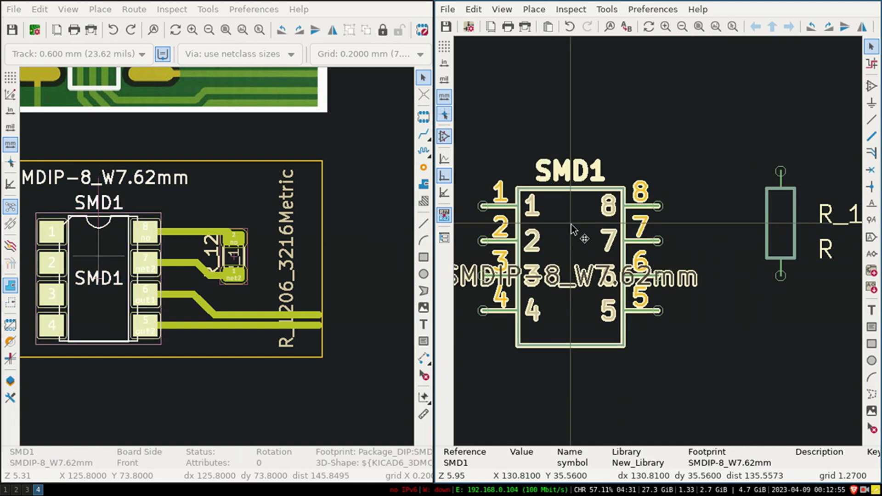
key(Escape)
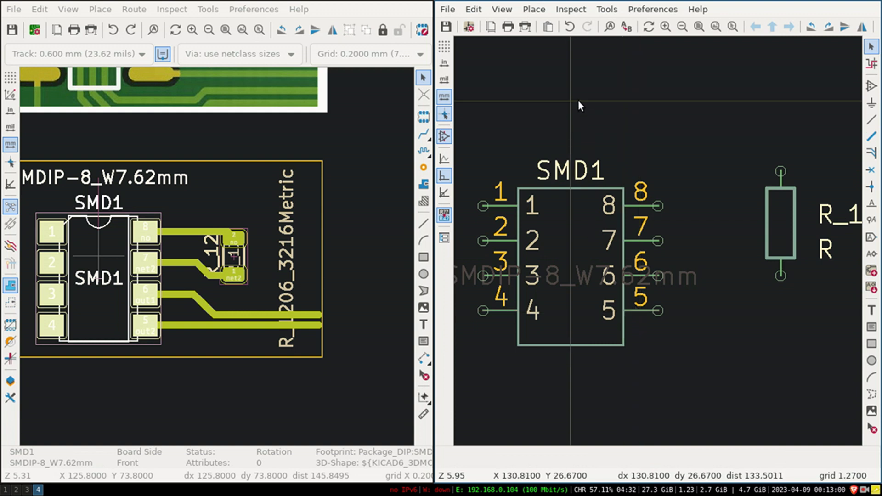
click(358, 370)
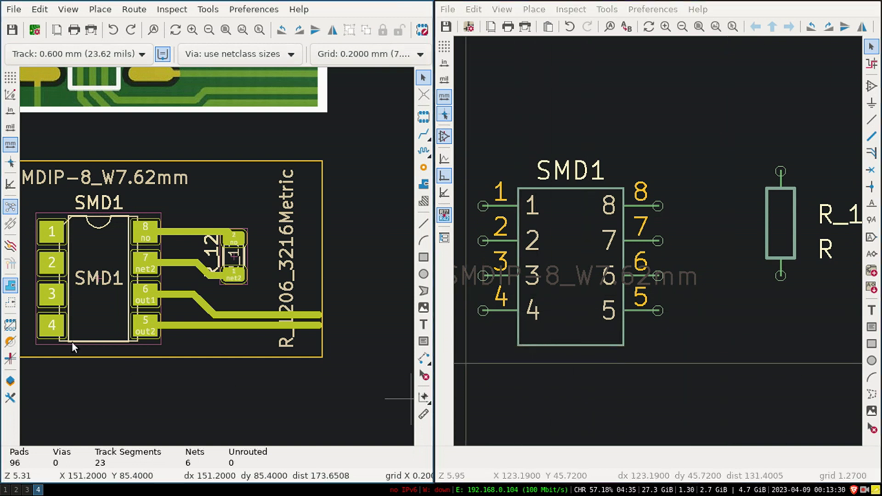
Step: Review STEP 3 in the workflow notes about footprint references, matching schematic references and track nets
click(875, 489)
scroll(345, 325, down, 2)
click(259, 240)
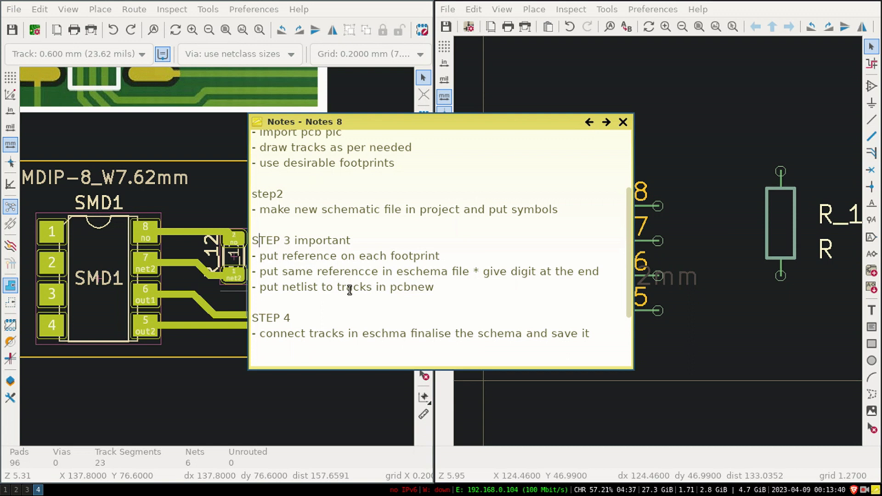
click(623, 122)
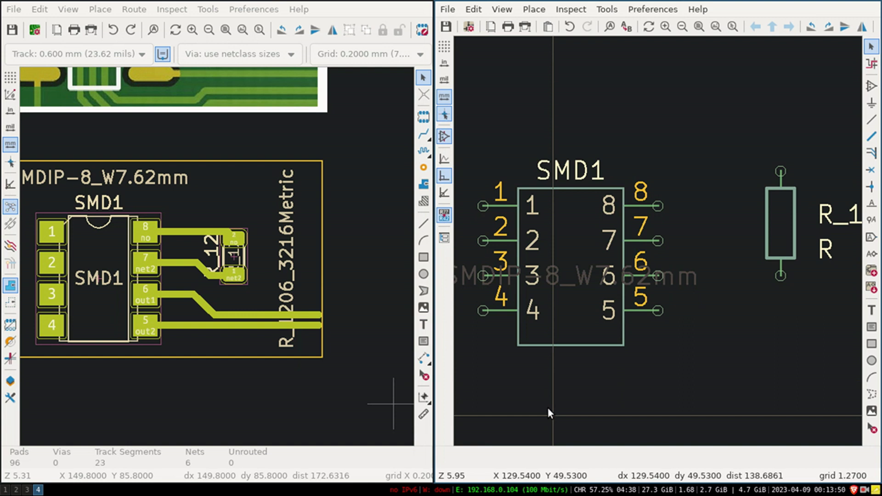
Step: Show the Properties Manager in the PCB editor and bring up the SMD1 footprint's Reference value
click(118, 242)
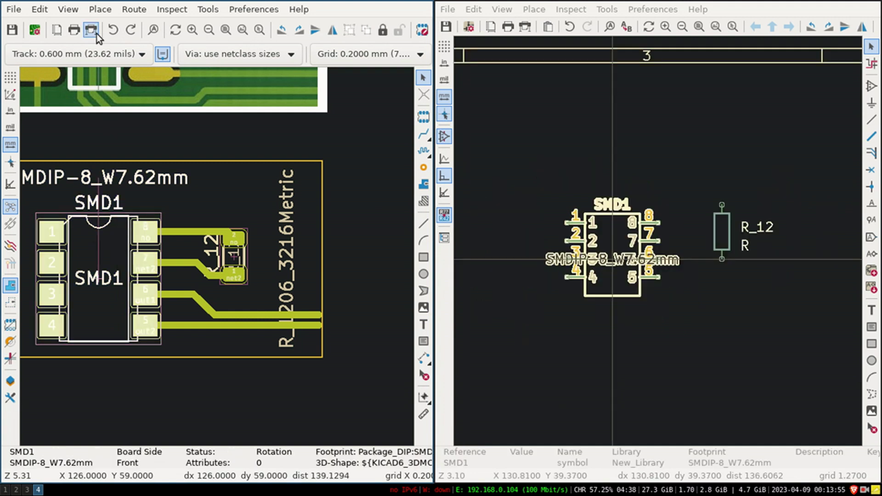
click(69, 9)
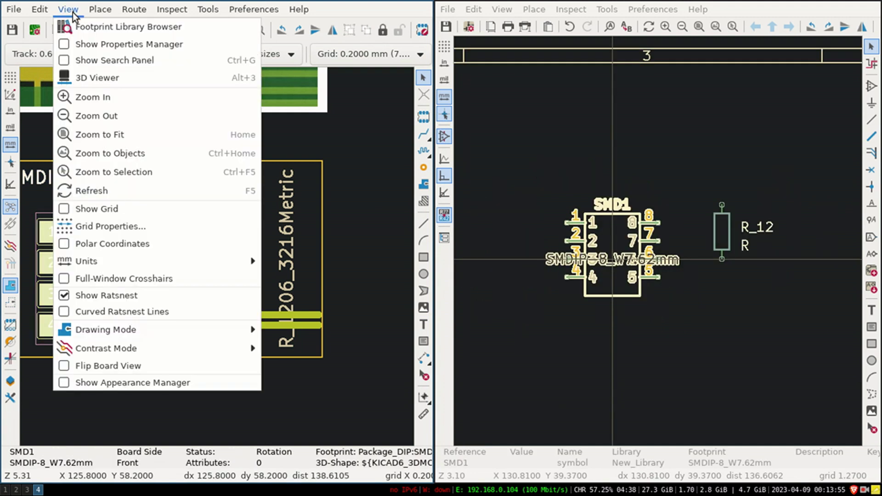
click(85, 42)
click(125, 202)
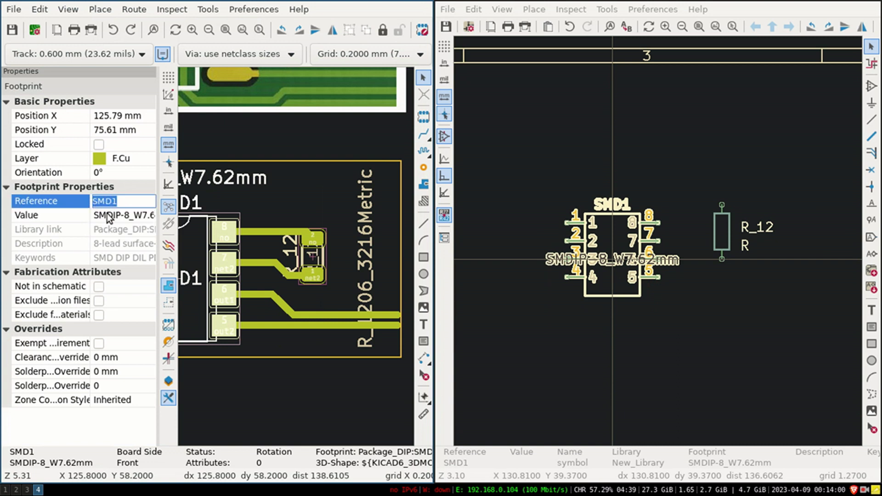
Step: Inspect the reference in the SMD1 symbol's properties without changing it
click(563, 362)
click(613, 235)
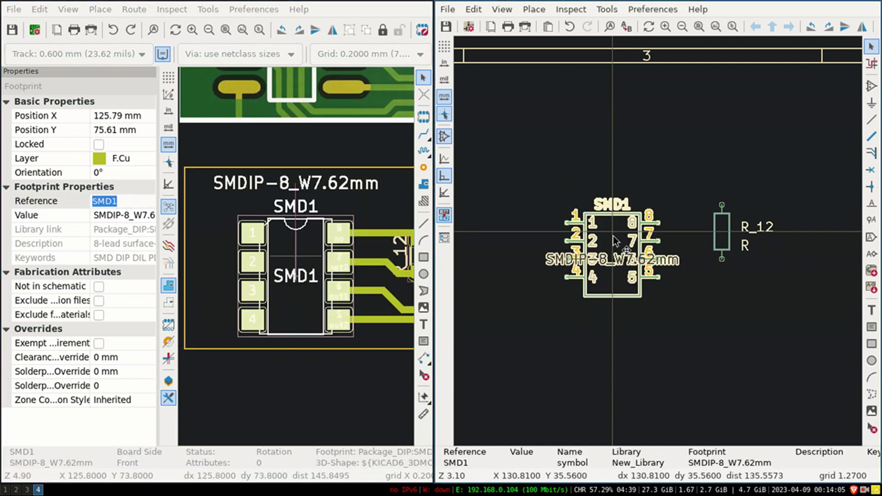
double_click(613, 235)
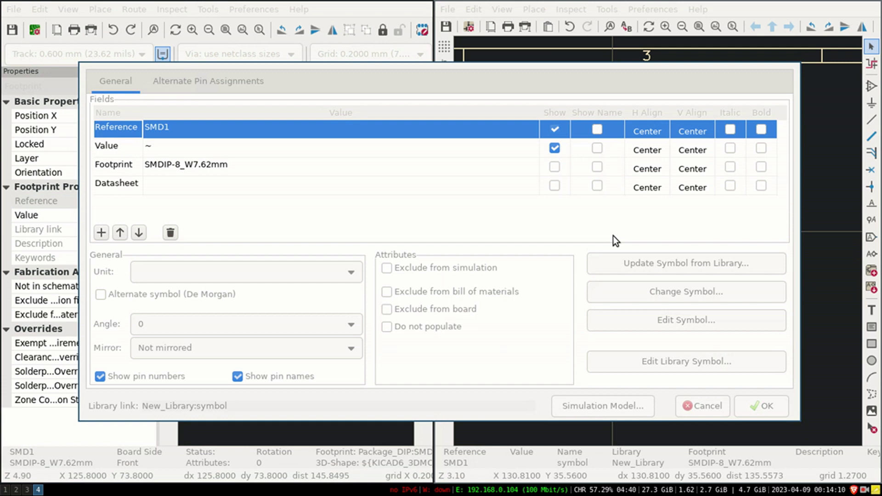
click(191, 130)
drag(191, 131, 132, 129)
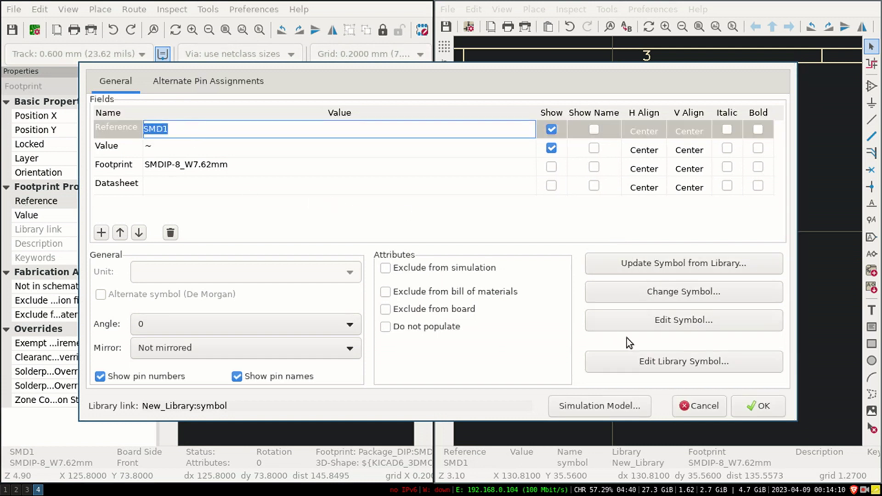
click(726, 410)
click(682, 410)
Step: Check the link between the SMD1 symbol and its footprint by selecting the symbol in the schematic
click(331, 366)
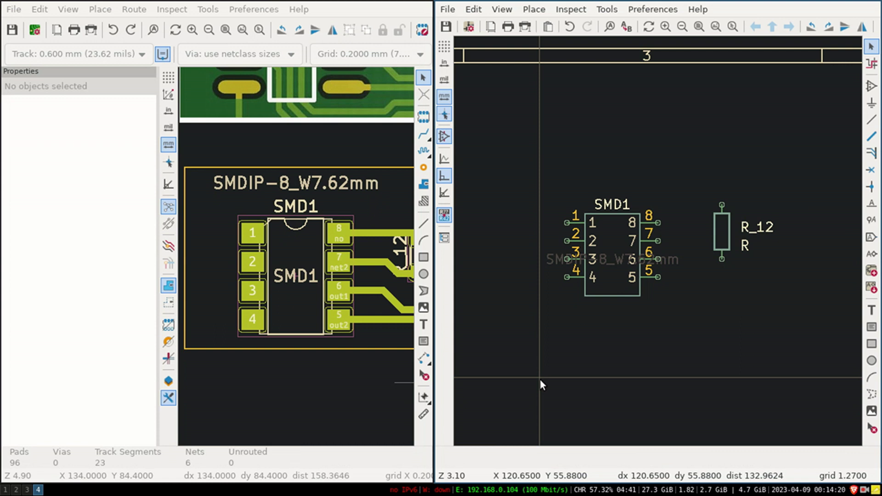
click(607, 228)
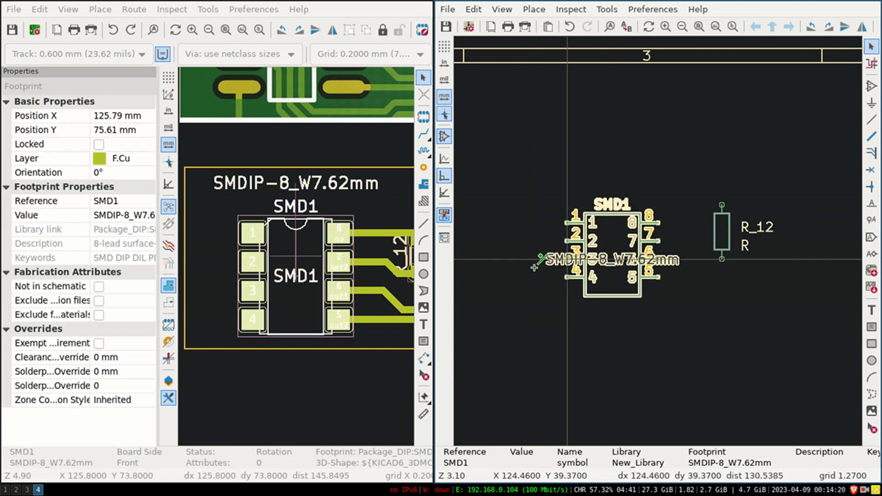
click(322, 380)
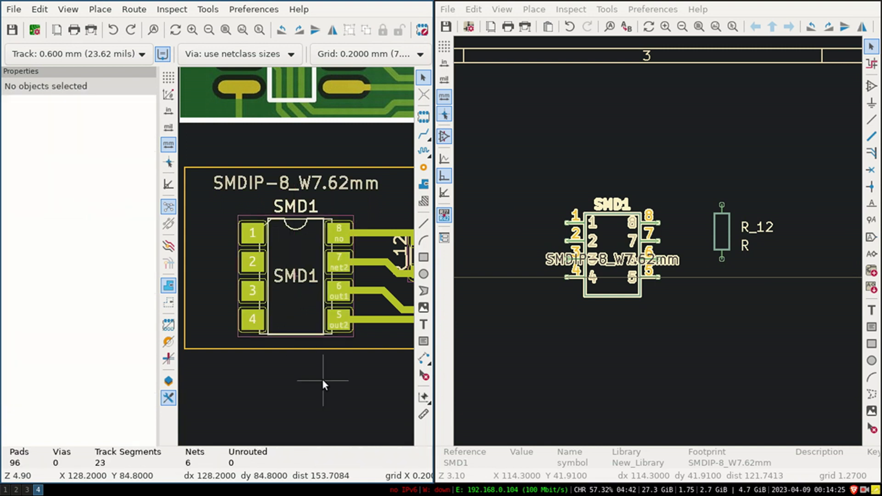
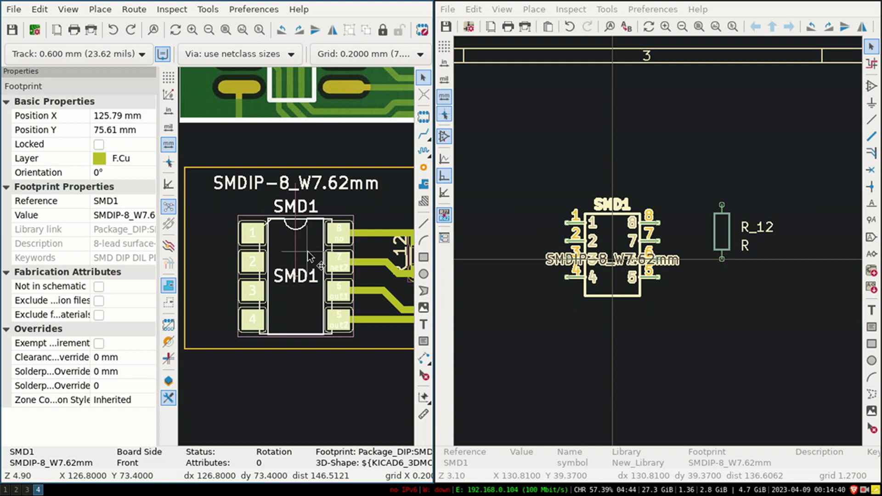
Step: Set the SMD1 footprint's reference to SMDe on the board
click(128, 200)
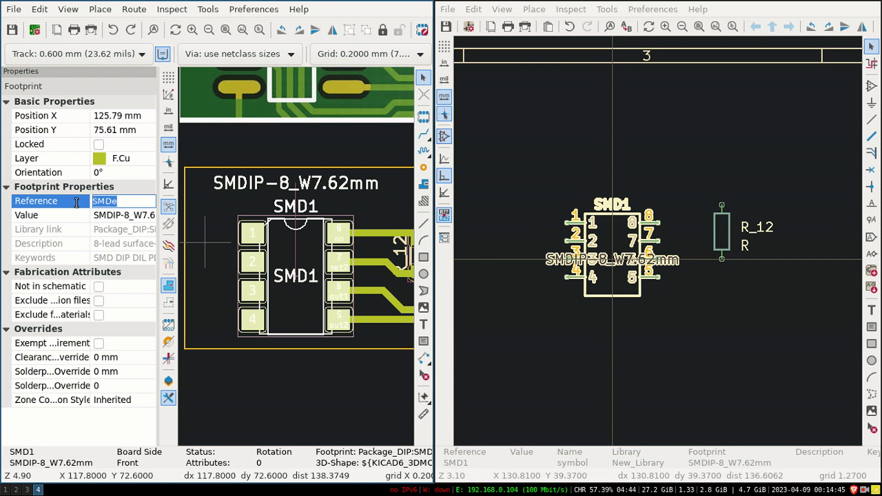
key(Return)
click(334, 400)
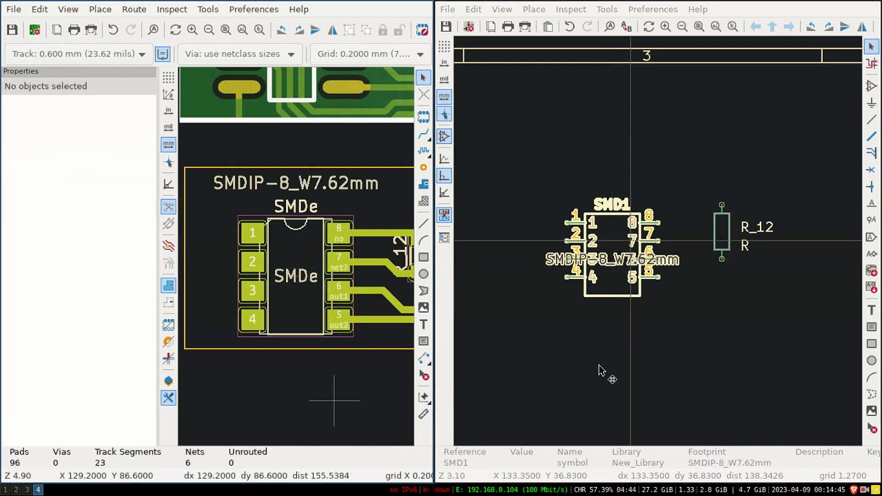
Step: Set the SMD1 symbol's reference to SMDe in the schematic
double_click(612, 239)
click(205, 131)
text(SMDe)
click(743, 406)
Step: Test cross-highlighting between the SMDe symbol and footprint by selecting and deselecting the symbol
click(587, 223)
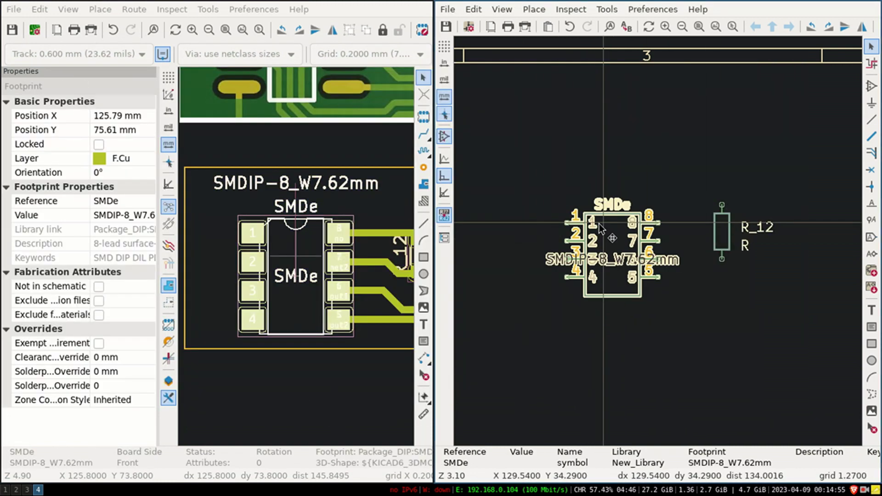
click(556, 343)
click(579, 281)
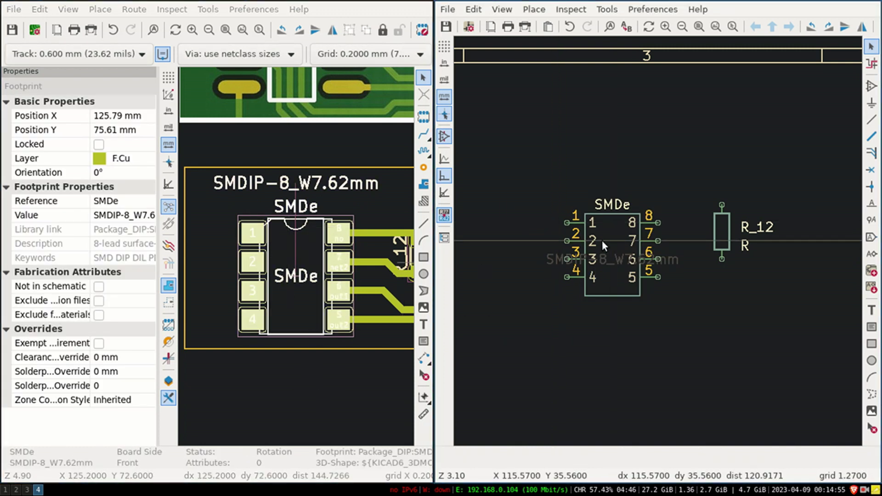
click(603, 294)
click(604, 308)
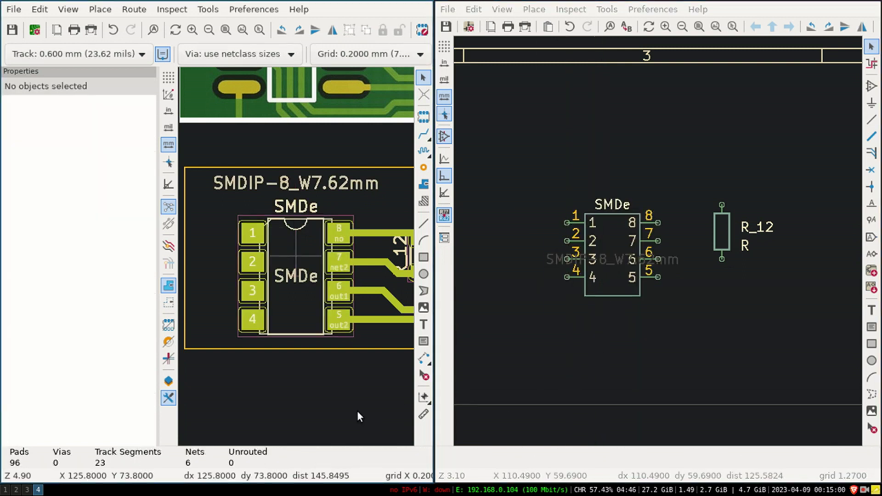
click(619, 290)
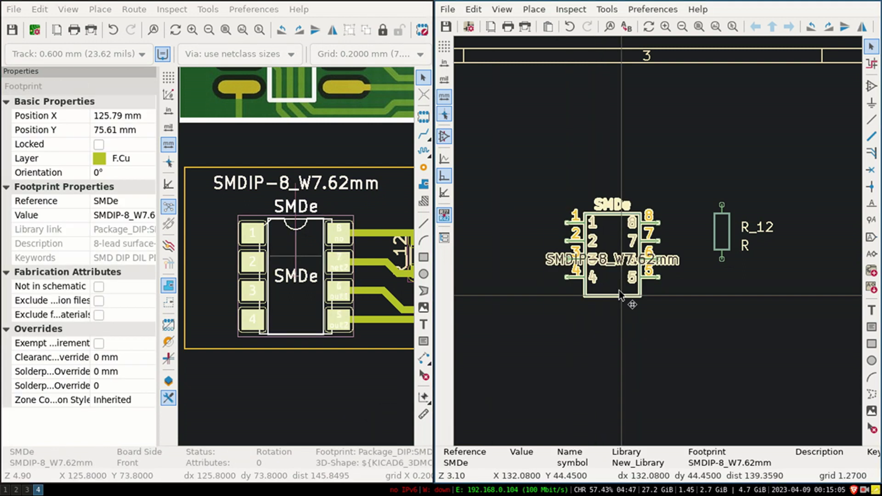
click(337, 377)
click(549, 314)
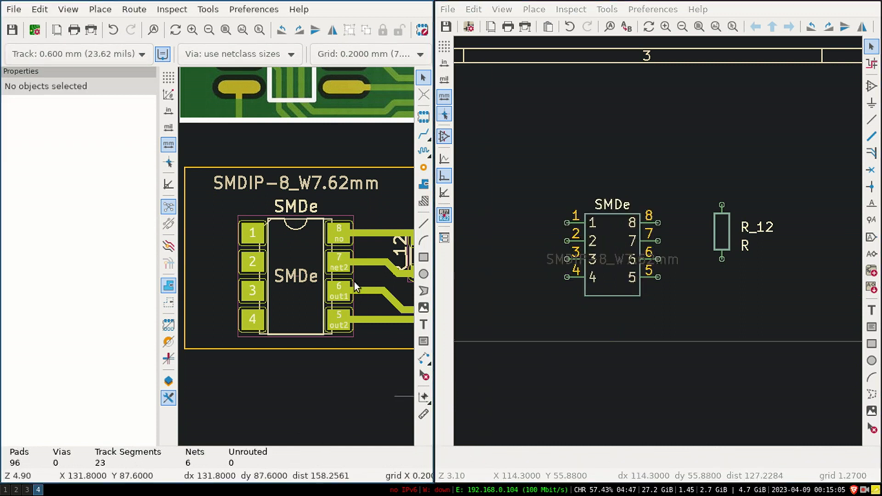
Step: Replace the reference of the SMDe footprint on the board
click(301, 246)
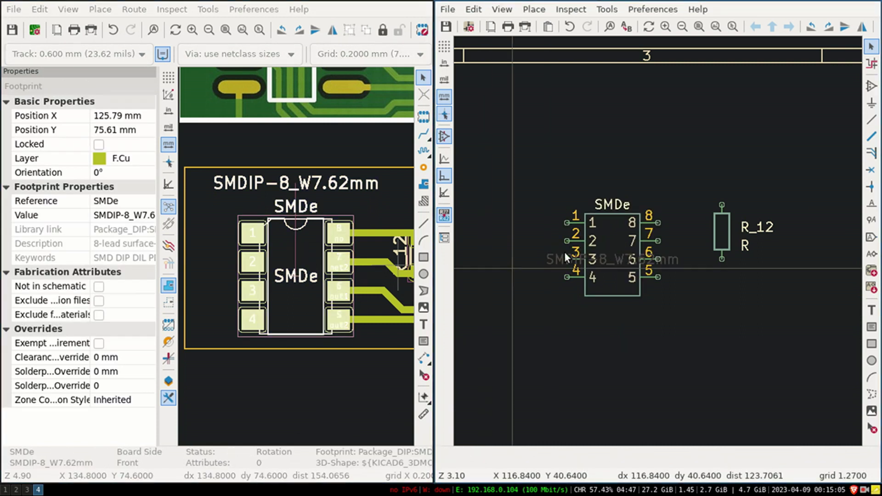
click(123, 202)
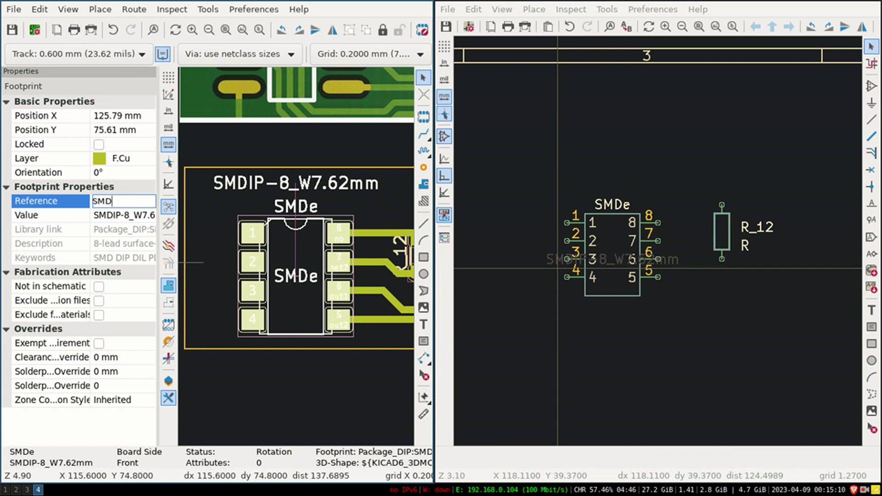
key(Return)
Step: Set the SMDe symbol's reference to SMD1 in the schematic
click(616, 219)
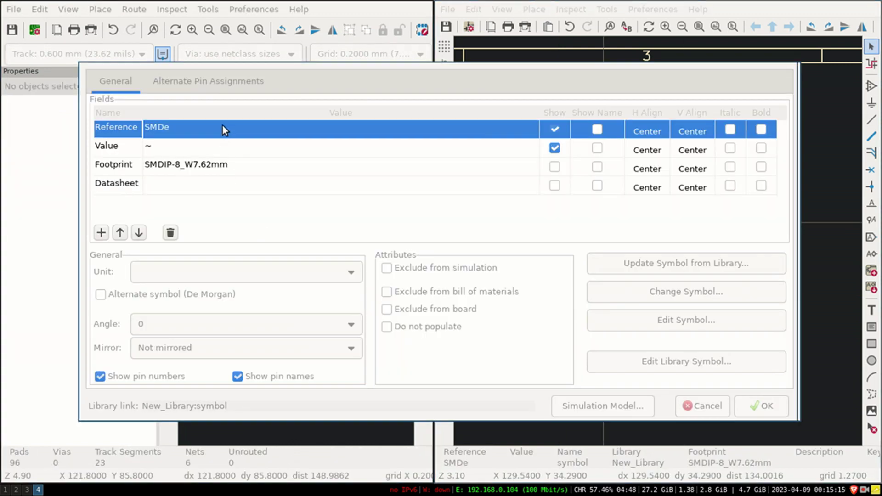
click(222, 125)
click(223, 126)
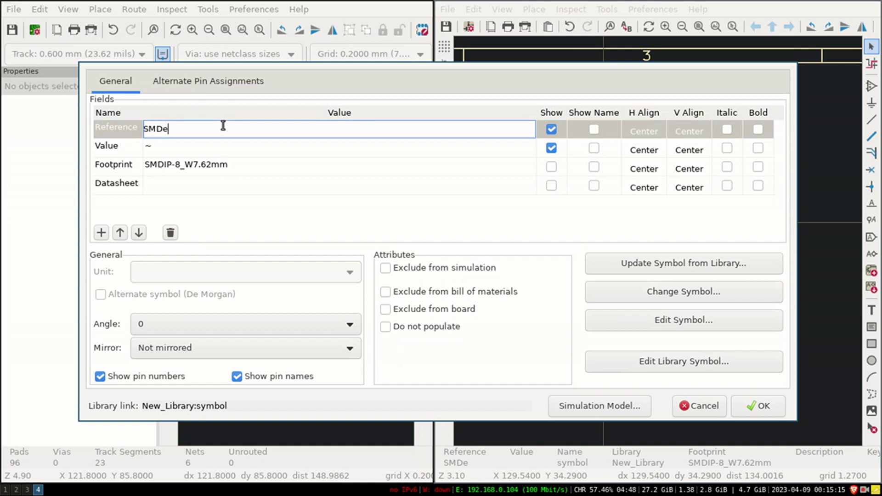
text(1)
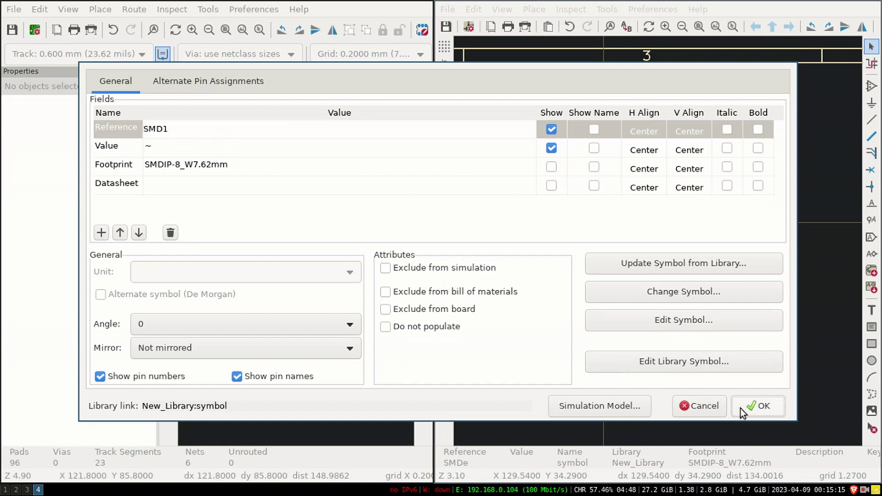
click(740, 408)
click(608, 399)
Step: Test cross-highlighting between the SMD1 symbol and footprint by selecting each one and clearing the selection
click(593, 274)
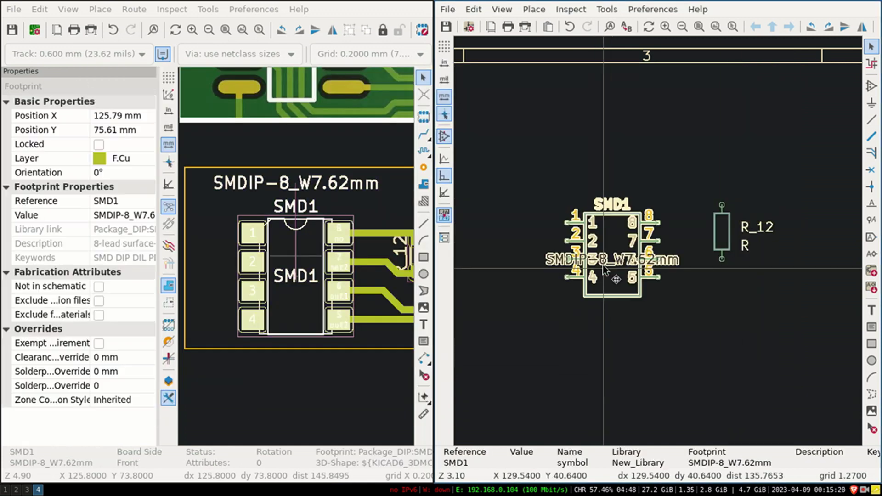
click(296, 359)
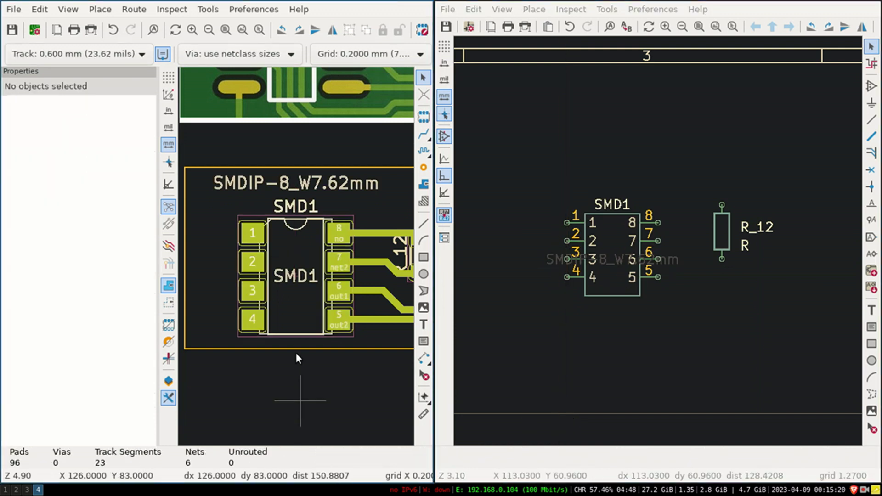
click(292, 318)
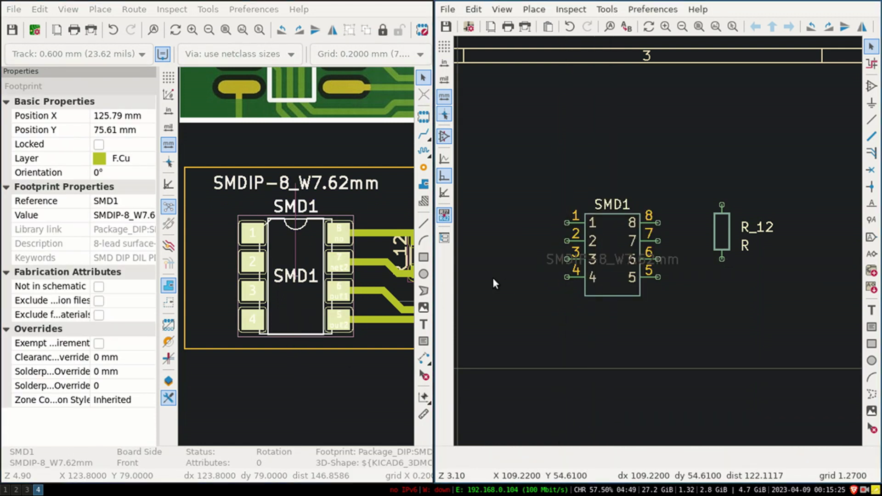
click(354, 391)
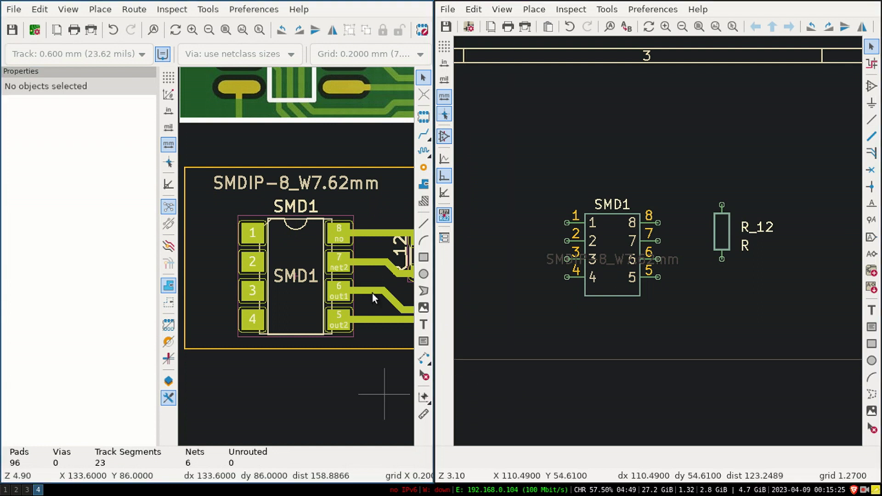
Step: Select SMD1's pads 8, 7 and 6 and its symbol in turn to check the pad-to-pin cross-highlighting
scroll(298, 258, up, 2)
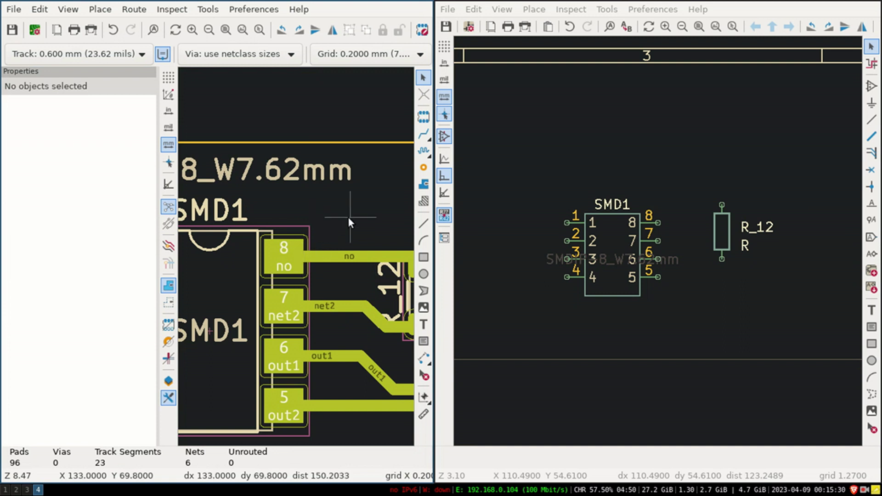
click(299, 243)
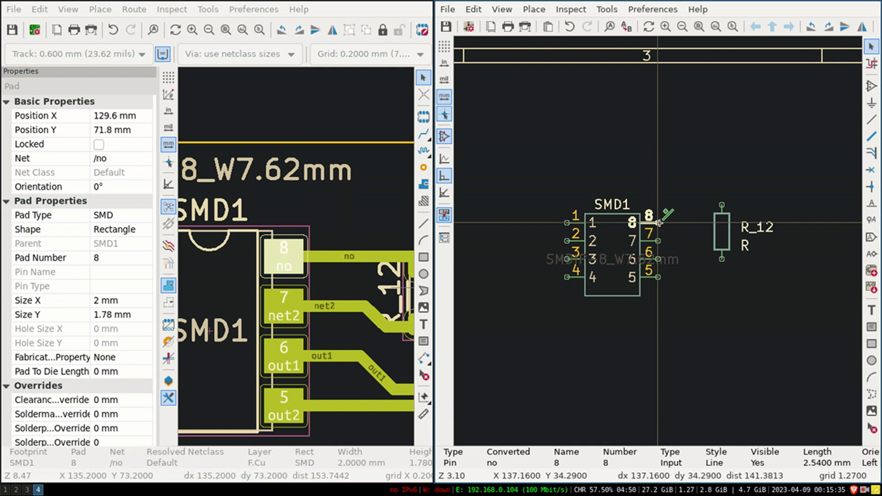
click(611, 276)
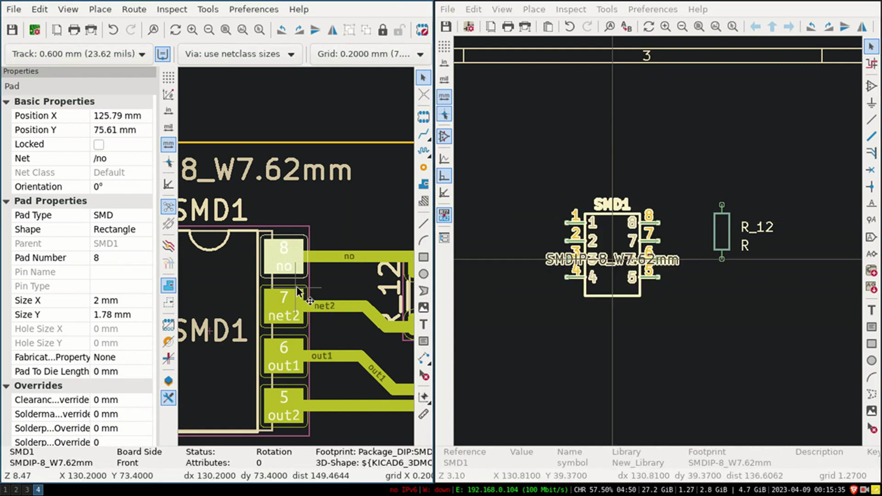
click(535, 379)
click(291, 305)
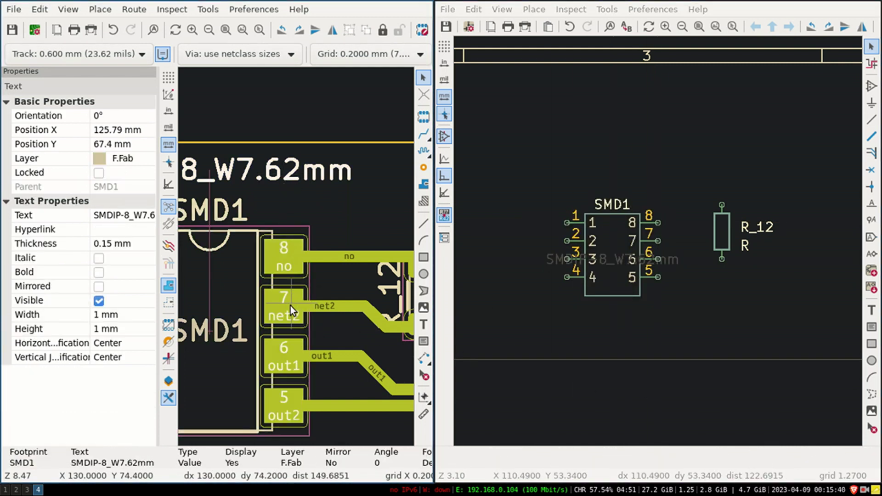
click(299, 294)
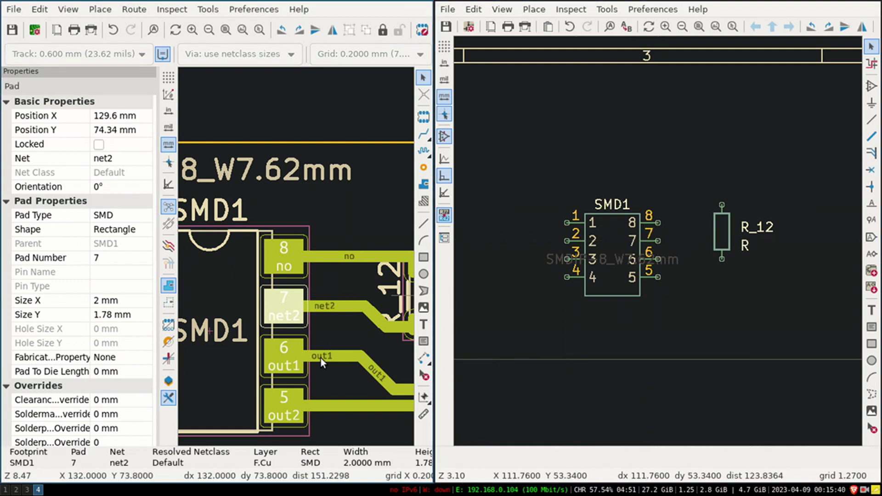
click(297, 341)
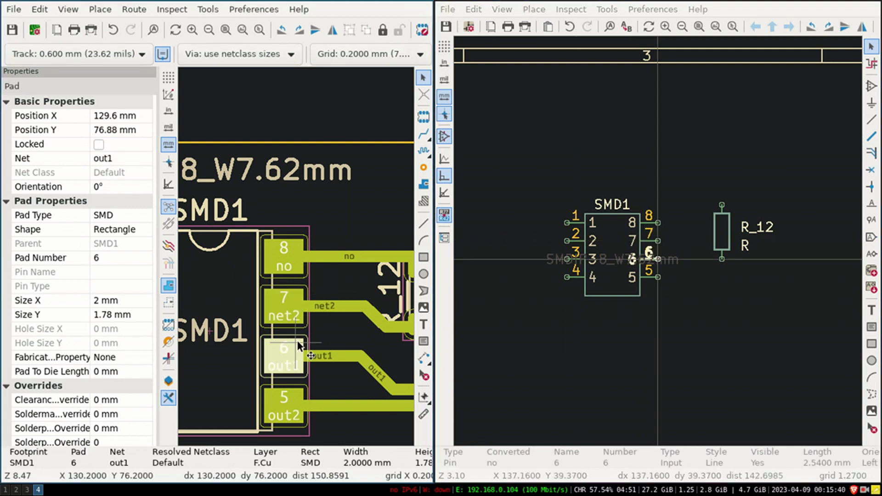
click(568, 378)
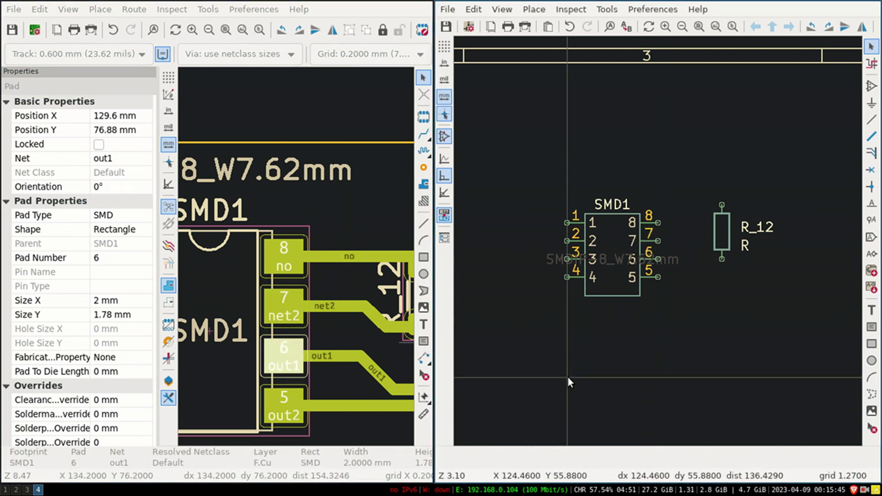
Step: Recheck pin highlighting for SMD1's pads 8 and 6 after shifting the schematic view away from the symbol
click(349, 106)
middle_drag(585, 356, 688, 180)
middle_drag(531, 269, 633, 288)
click(299, 245)
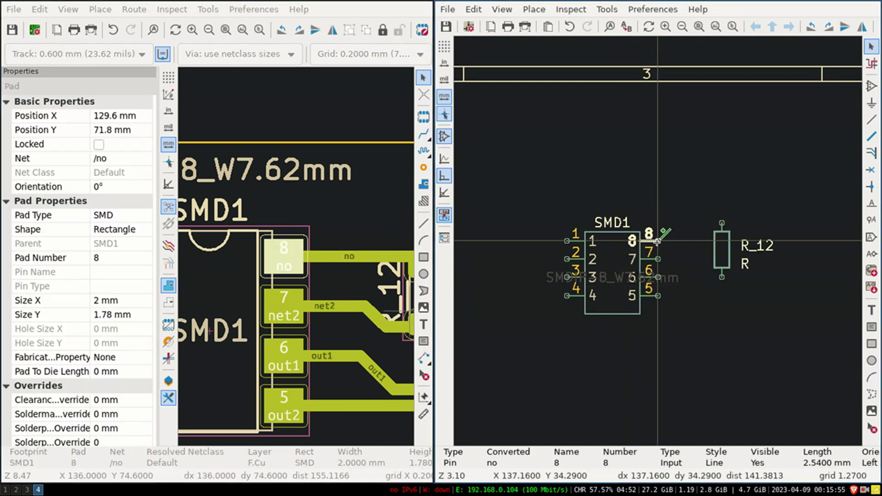
middle_drag(501, 435, 646, 227)
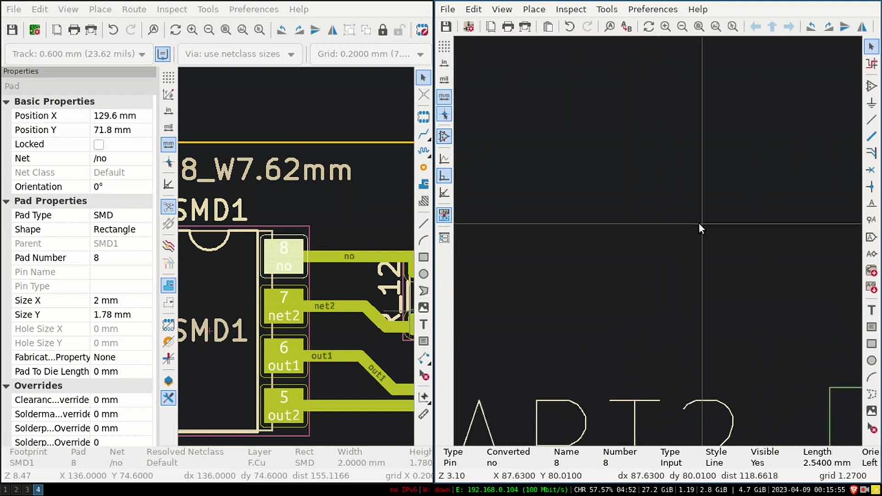
click(300, 344)
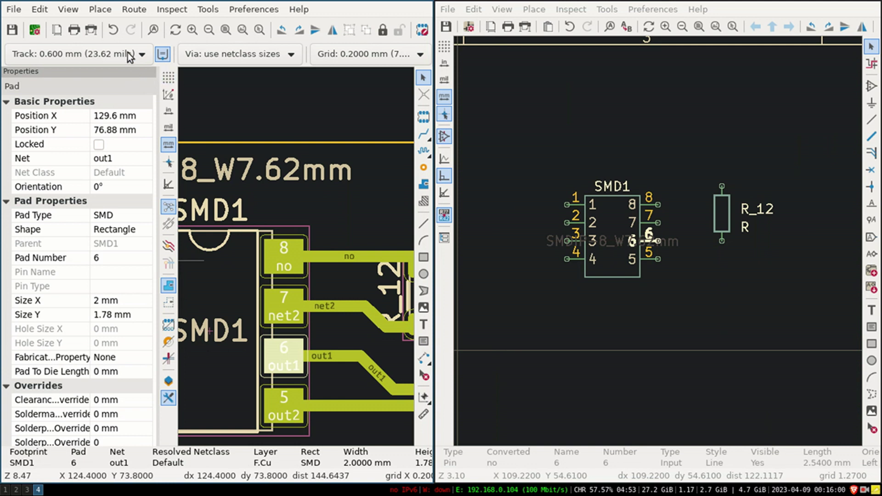
Step: Hide the object properties display in the board editor and clear the pin selection in the schematic
click(74, 10)
click(83, 42)
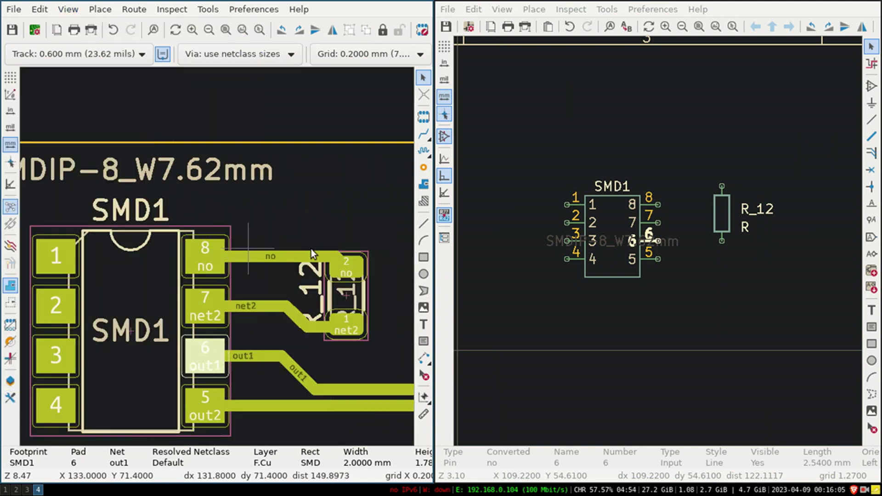
click(464, 316)
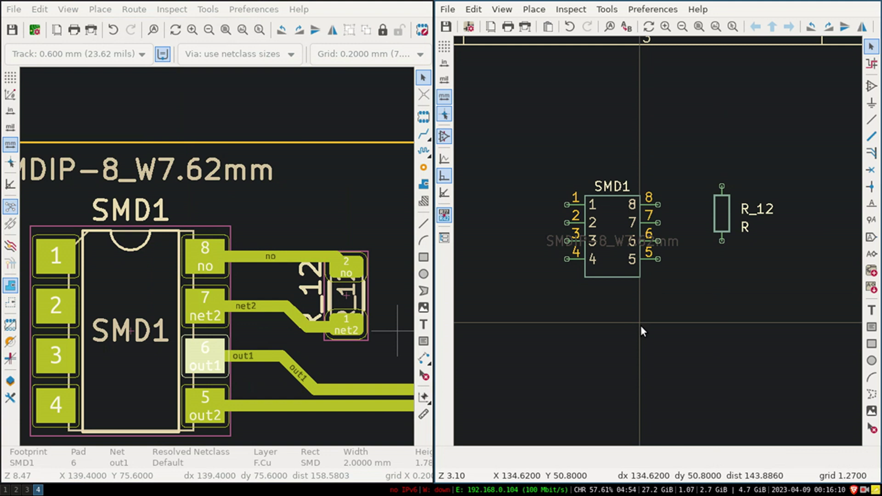
Step: Move the R_12 symbol slightly closer to the SMD1 symbol in the schematic, and clear the selection
click(723, 211)
drag(723, 214, 716, 229)
click(692, 279)
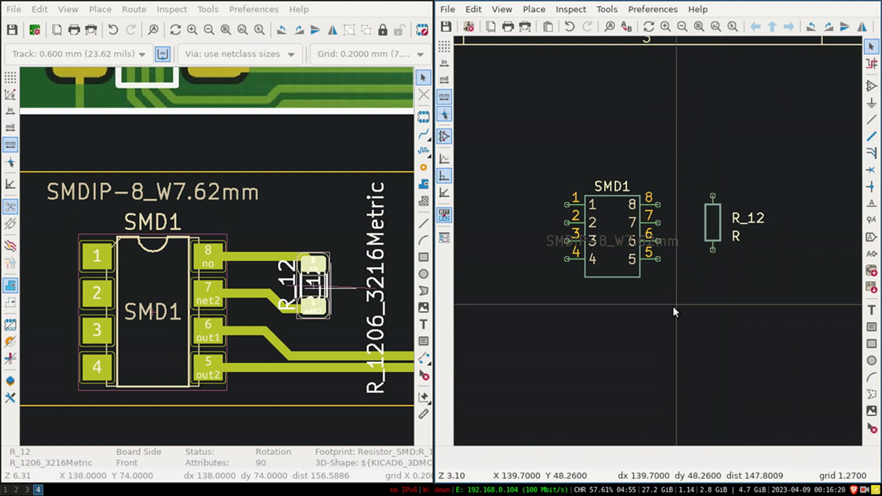
click(263, 136)
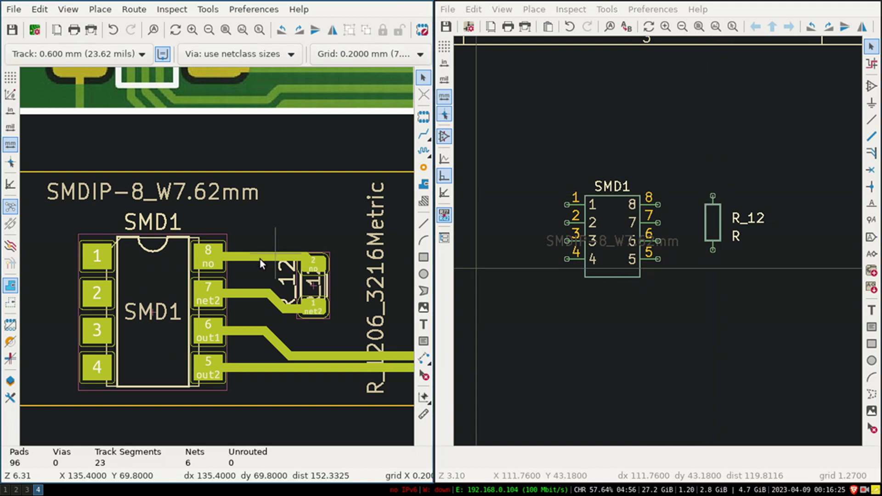
Step: Examine the track from SMD1's pad 8 to R_12 by cross-highlighting the pad and the resistor symbol
scroll(260, 259, up, 3)
click(111, 234)
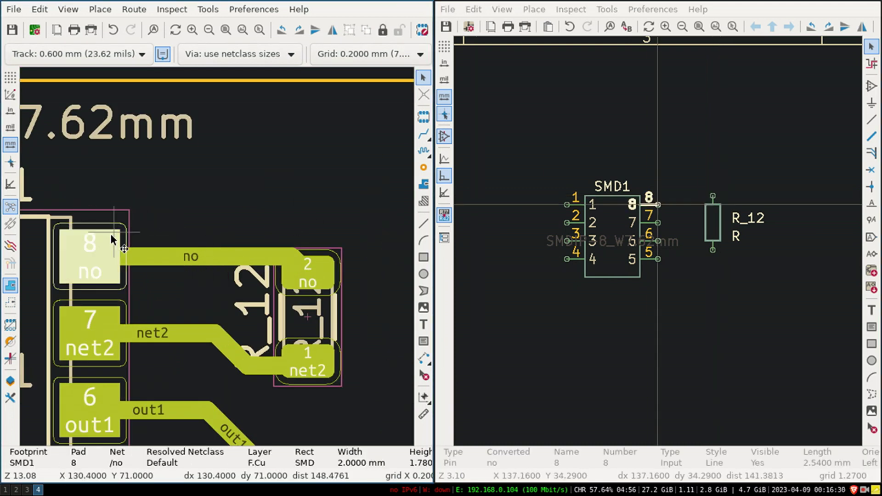
click(605, 354)
click(715, 214)
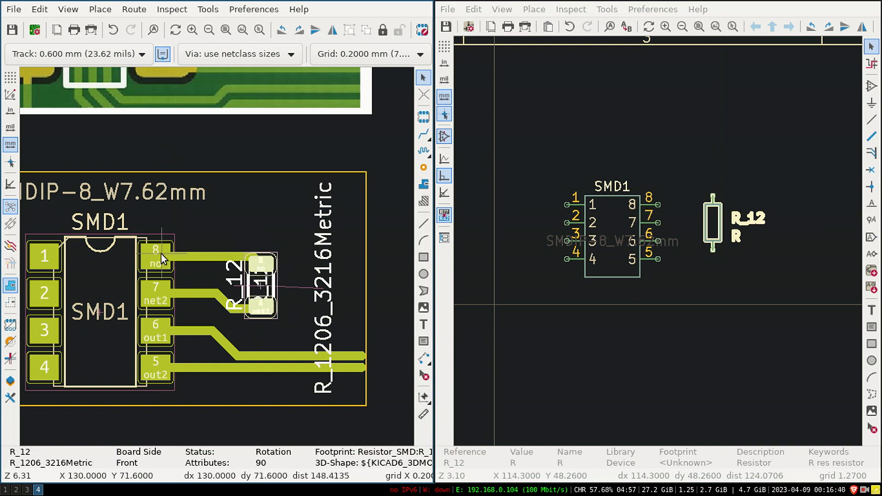
click(545, 354)
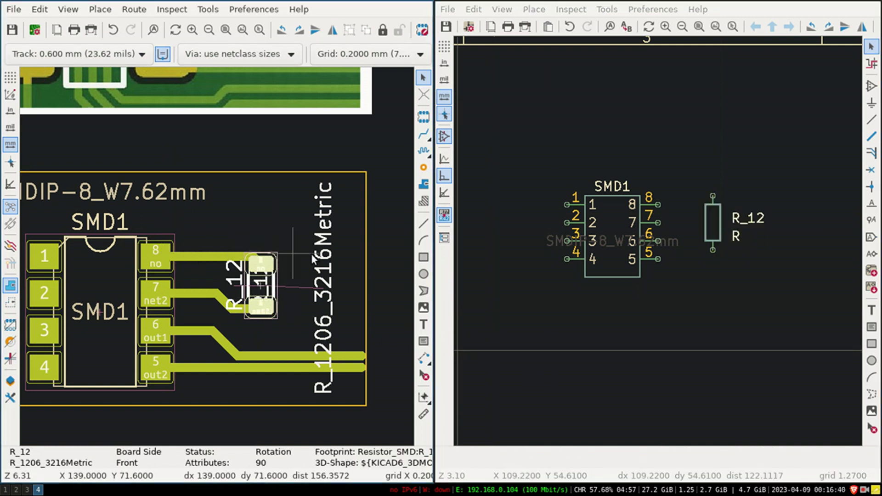
click(387, 219)
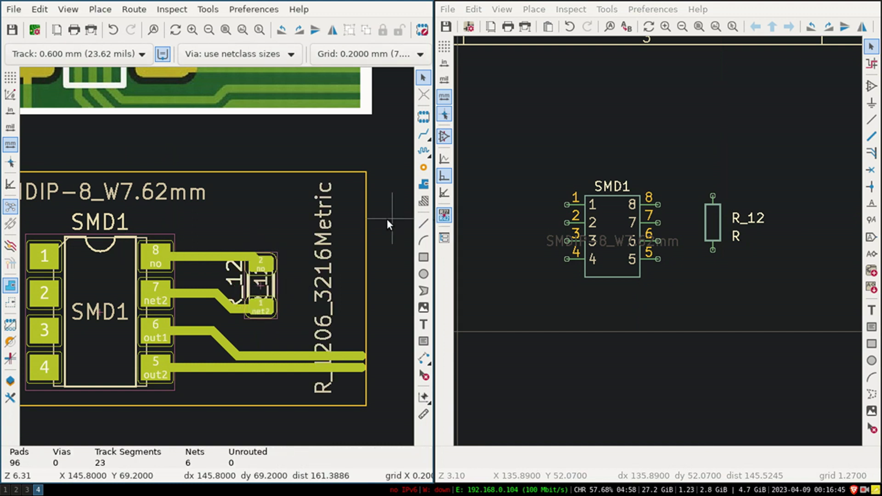
Step: Identify the matching schematic pins for R_12's pad 2 and SMD1's pad 8 by selecting the pads
click(270, 261)
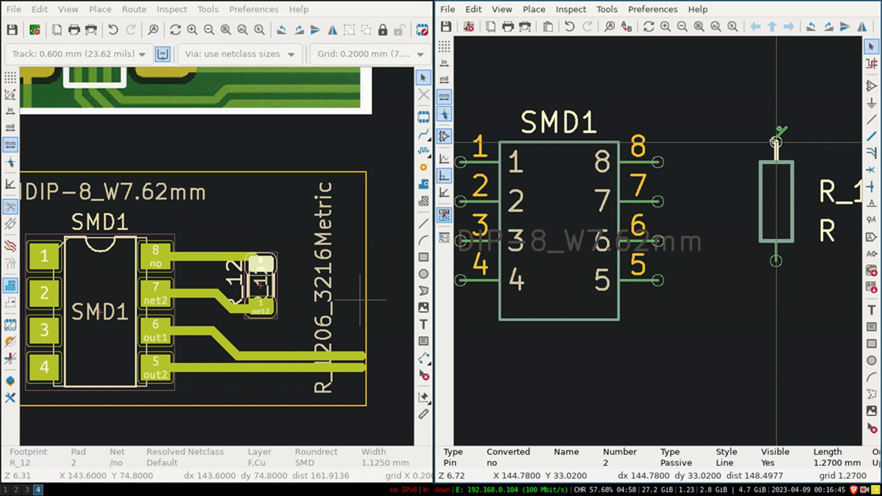
key(Escape)
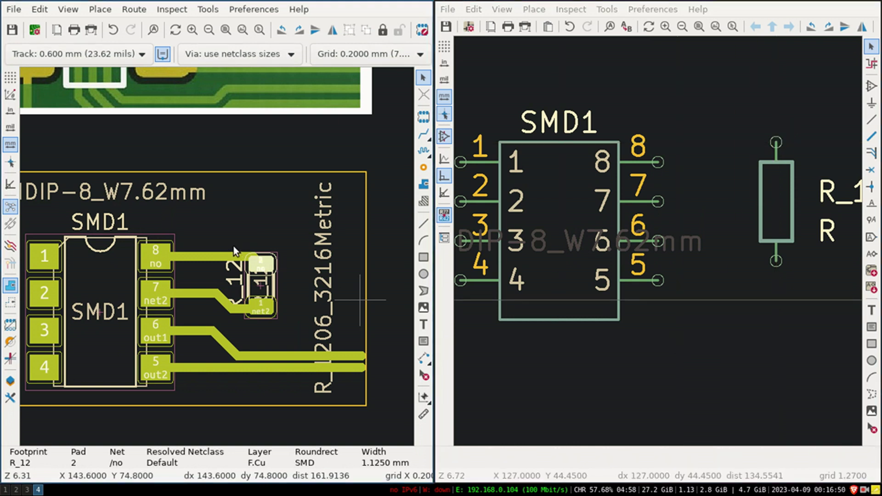
click(165, 247)
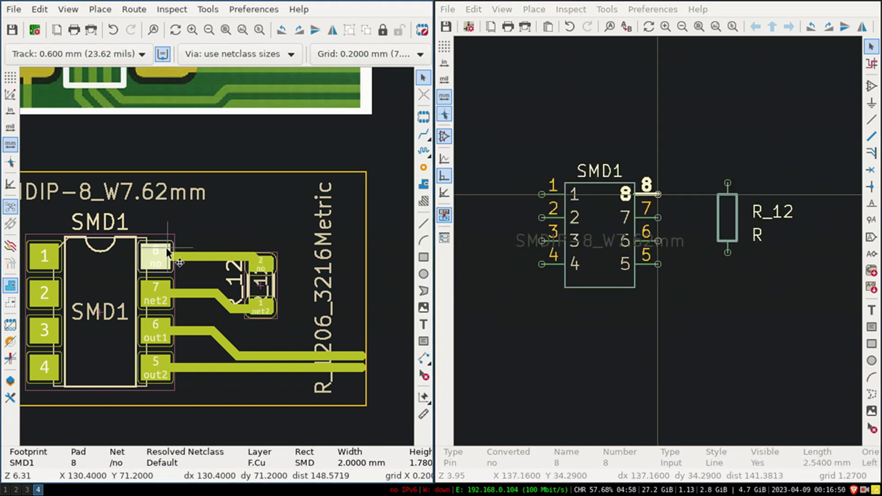
click(271, 261)
click(832, 137)
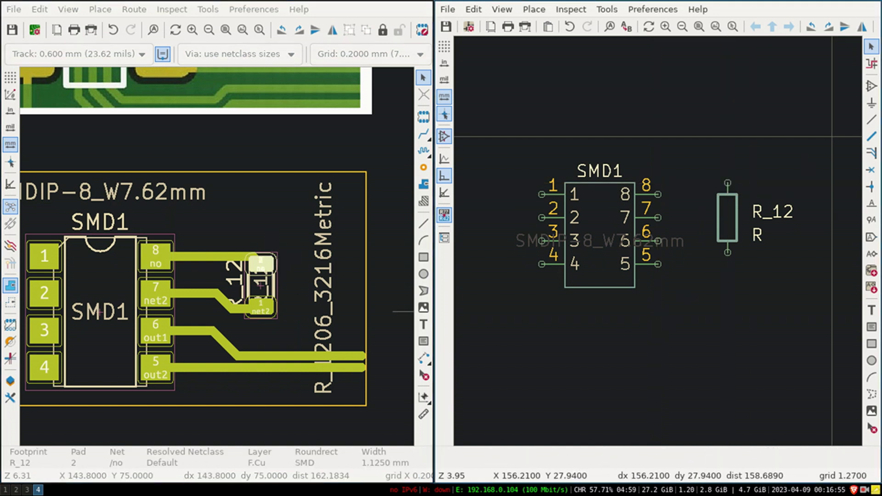
Step: Draw a wire from R_12's upper pin to pin 8 of the SMD1 symbol in the schematic
click(872, 153)
click(871, 135)
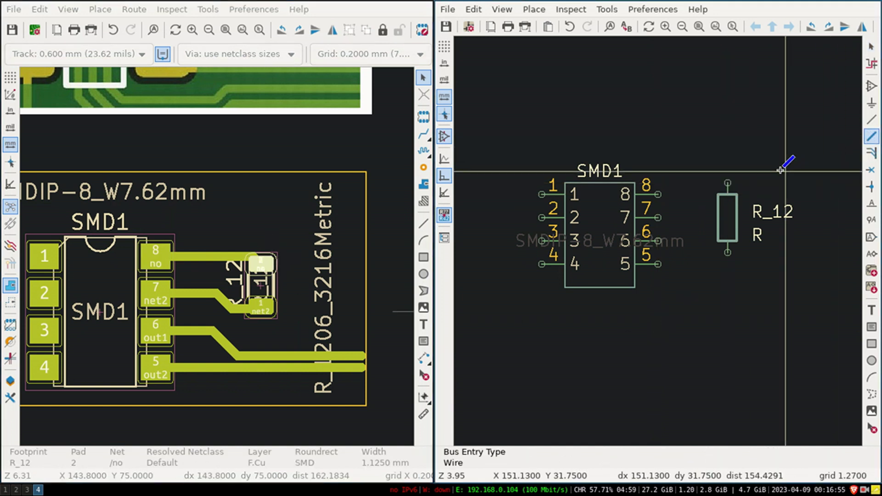
click(728, 183)
click(658, 194)
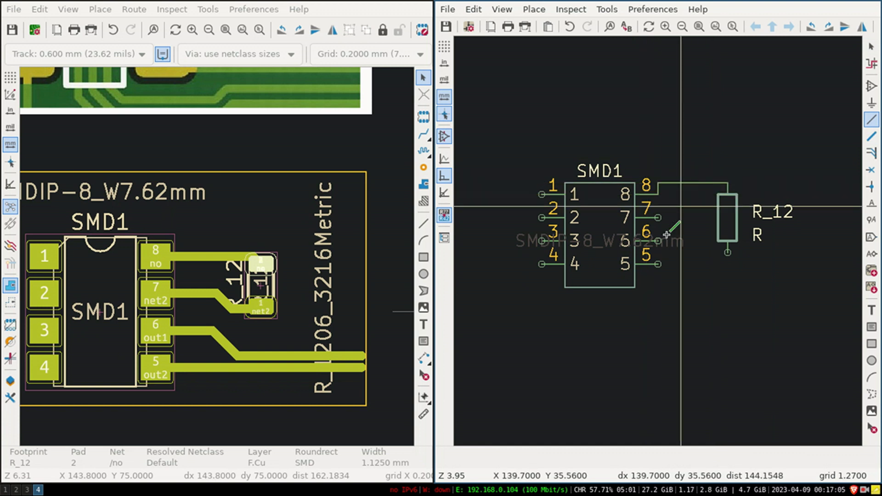
key(Escape)
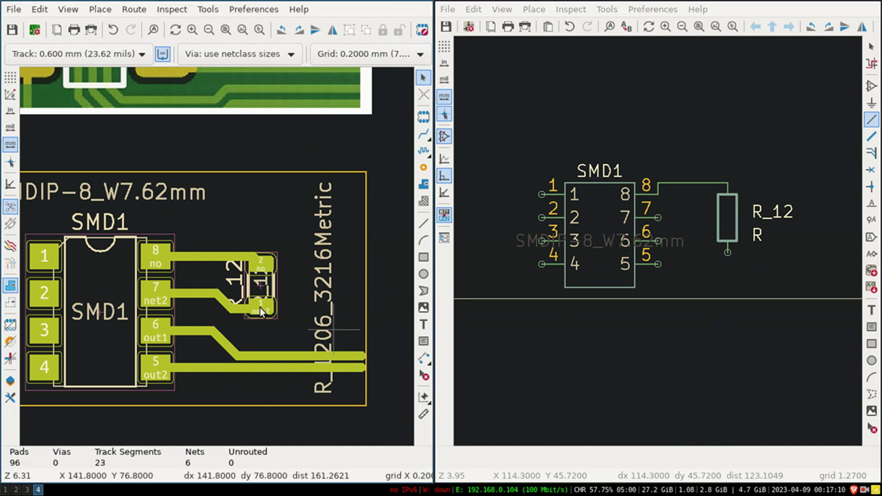
Step: Examine the PART2 sim800 layout with resistor R21 on the board alongside its schematic circuit
scroll(260, 307, down, 6)
scroll(658, 241, down, 3)
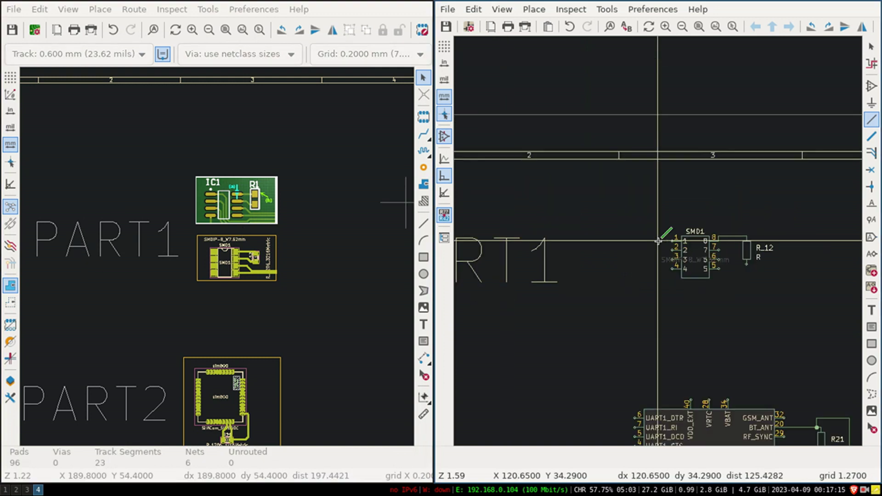
scroll(774, 218, down, 2)
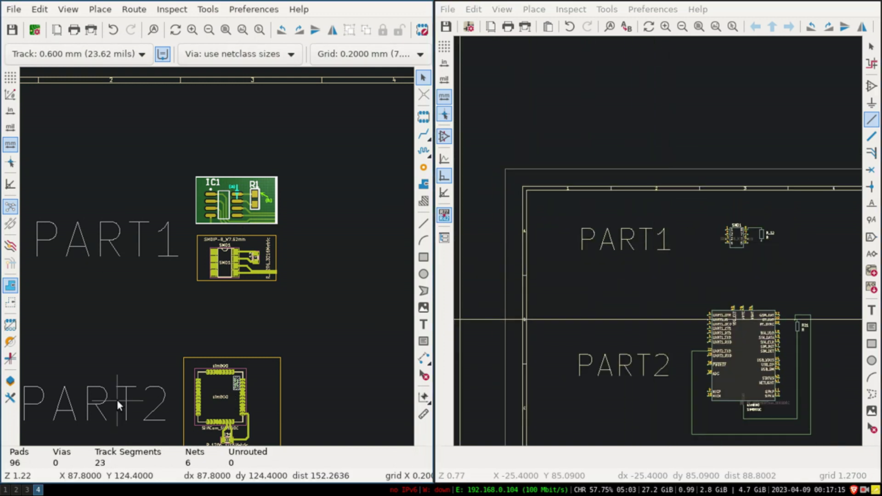
scroll(116, 400, down, 2)
scroll(205, 286, up, 5)
middle_drag(296, 274, 14, 246)
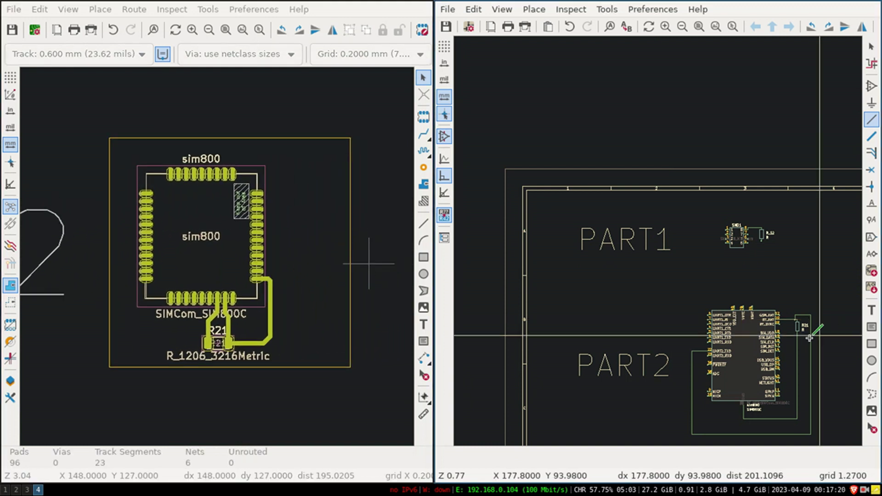
Step: Route a 0.6 mm track inside the sim800 footprint from pad 16 to pad 24
scroll(692, 282, up, 3)
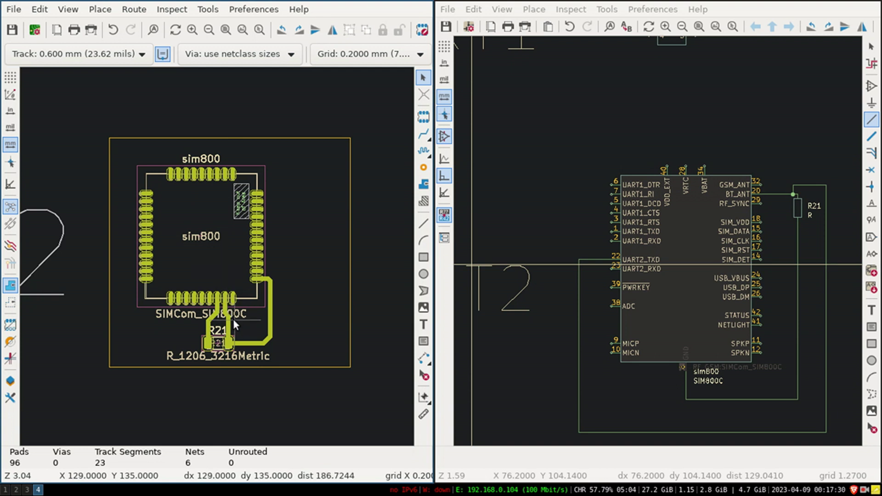
scroll(217, 256, up, 5)
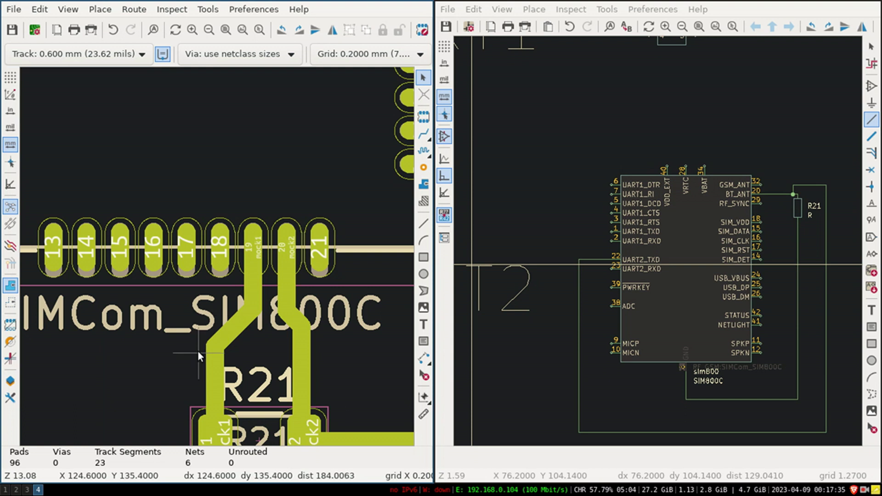
click(423, 134)
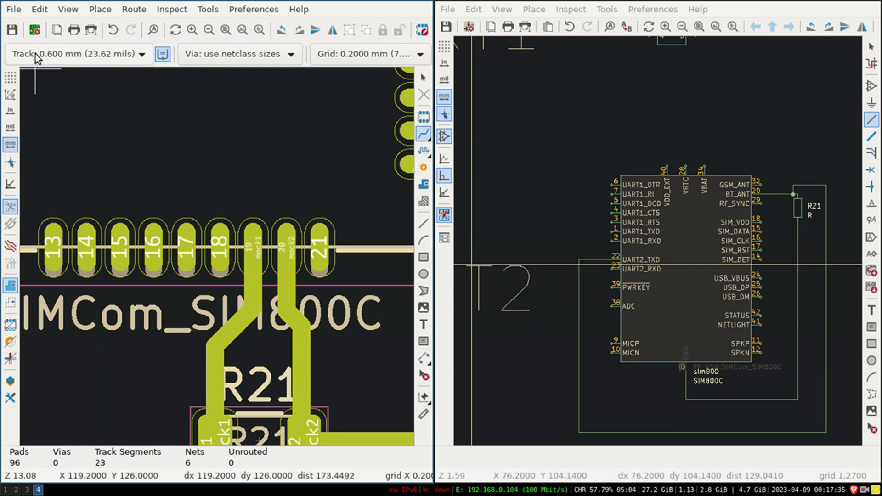
click(149, 245)
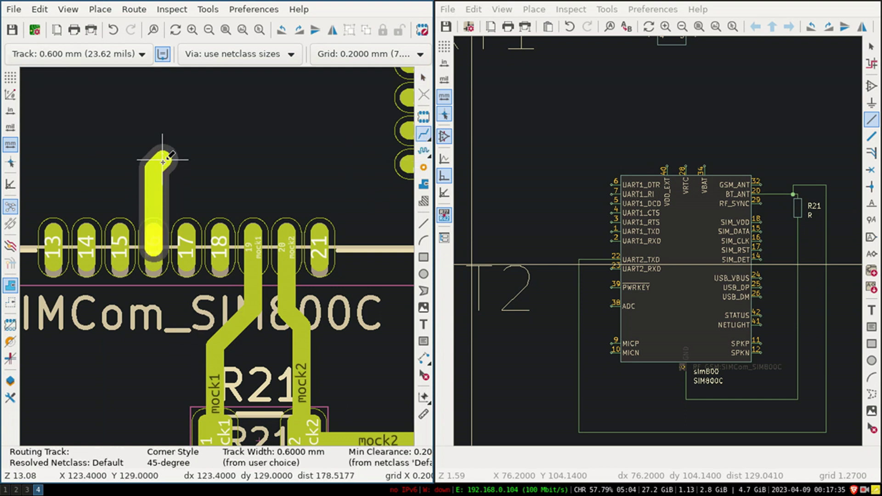
scroll(221, 167, down, 3)
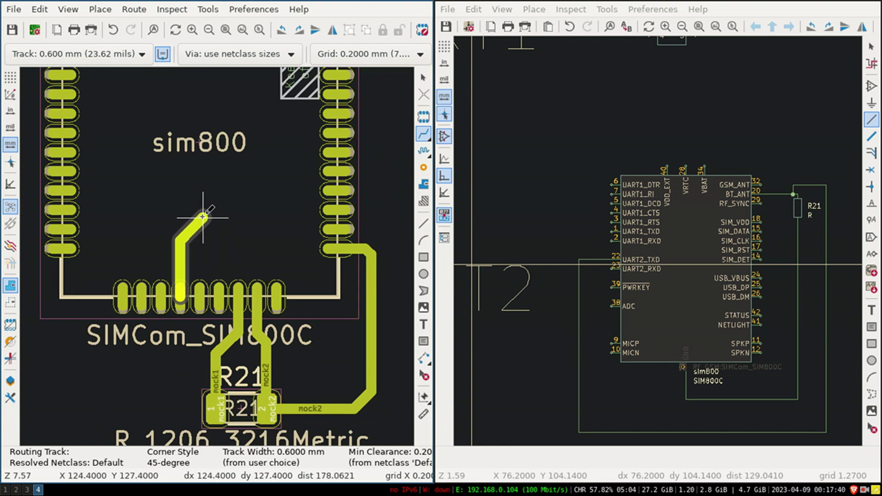
click(200, 215)
click(339, 210)
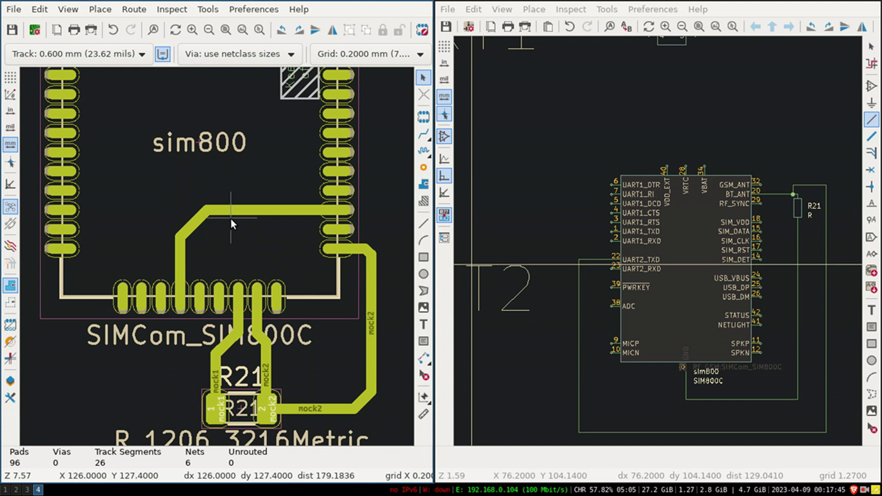
Step: Assign a new net named ee to the track between the sim800's pads 16 and 24
scroll(217, 255, up, 5)
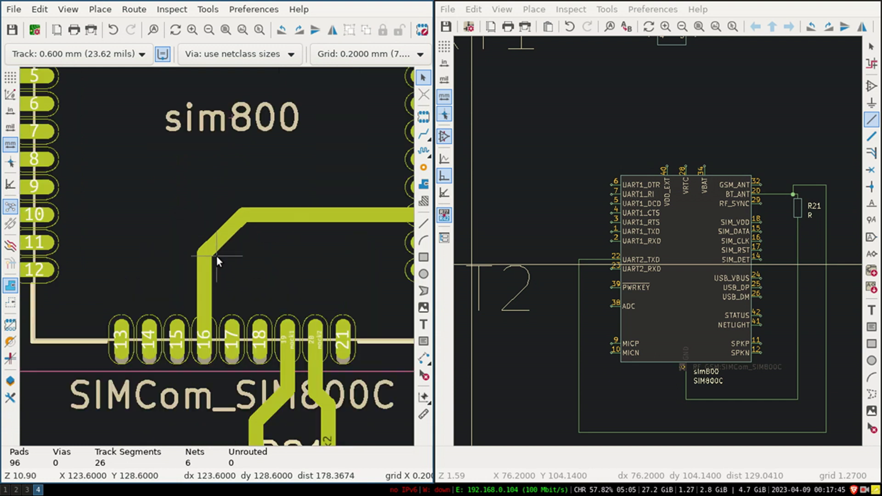
click(218, 214)
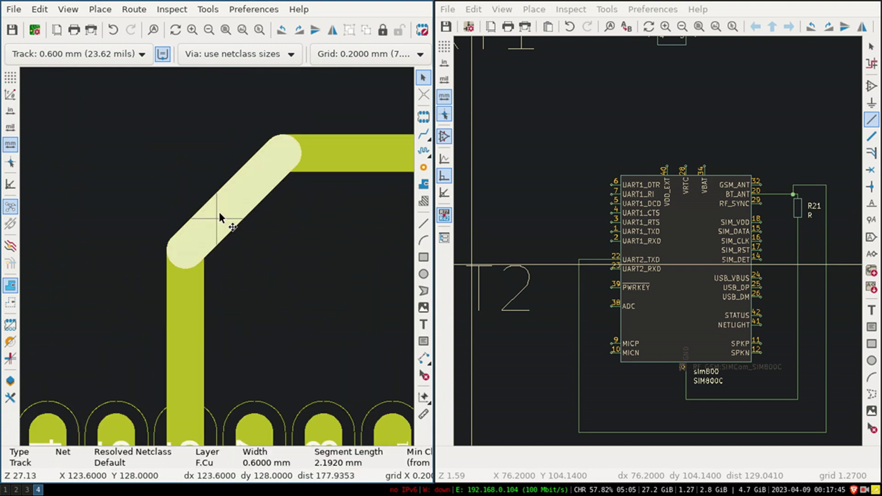
key(e)
click(293, 106)
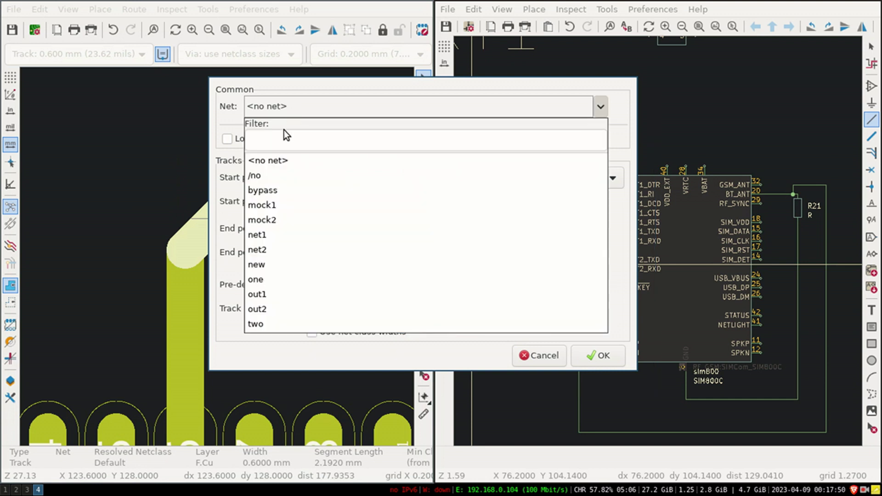
text(ee)
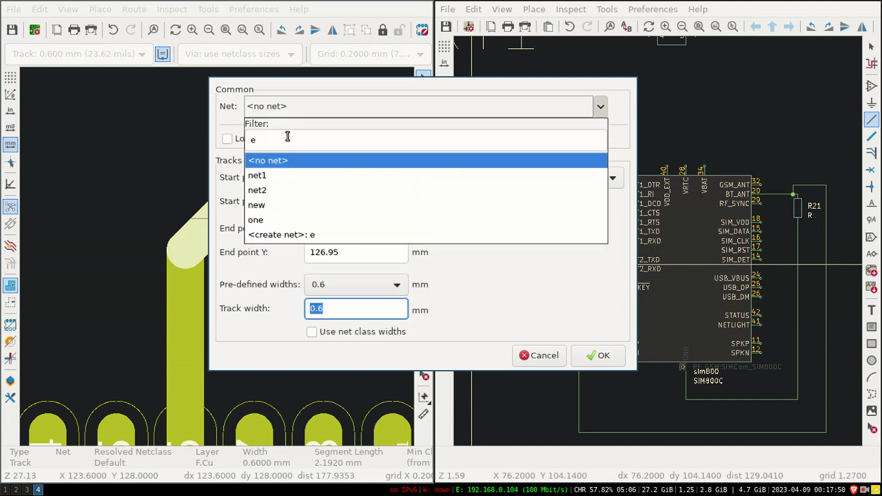
click(280, 160)
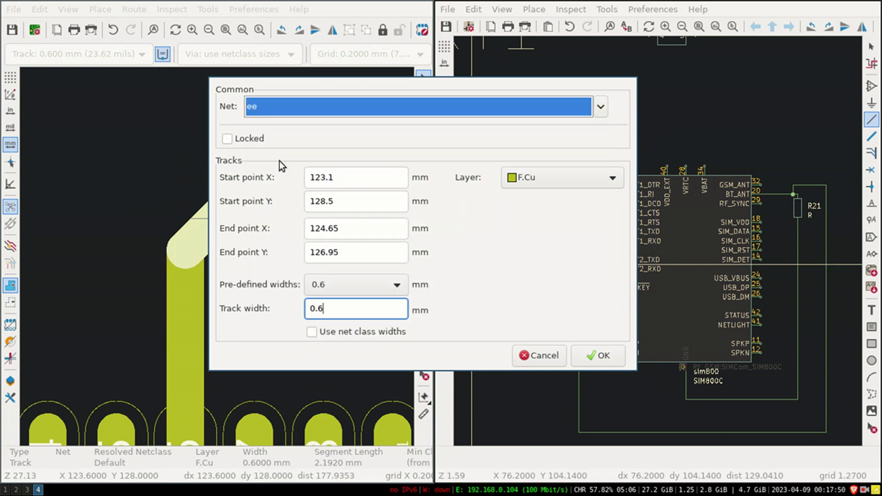
click(598, 363)
click(542, 280)
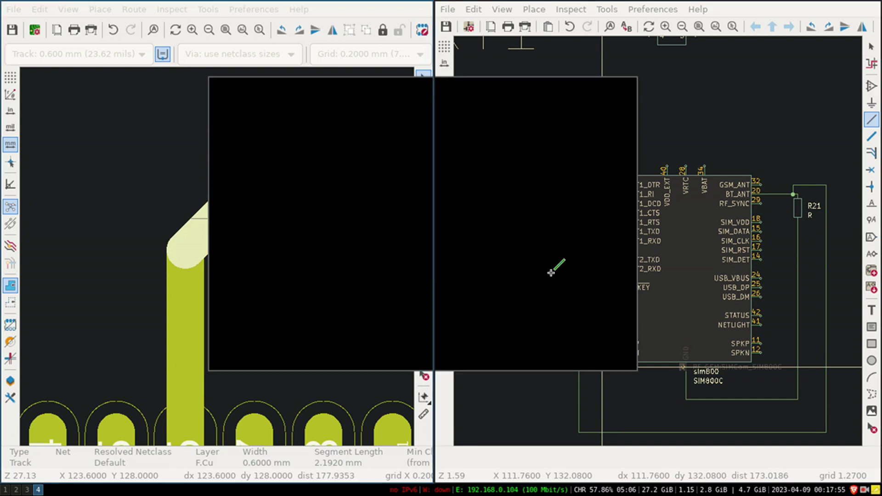
Step: Cross-highlight the sim800 footprint with its matching schematic symbol by selecting it on the board
scroll(195, 357, down, 3)
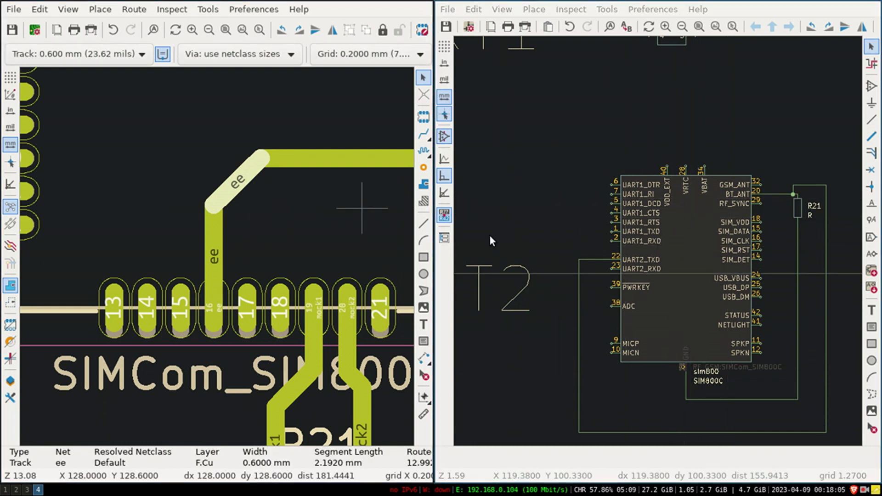
scroll(664, 221, down, 4)
scroll(363, 354, down, 3)
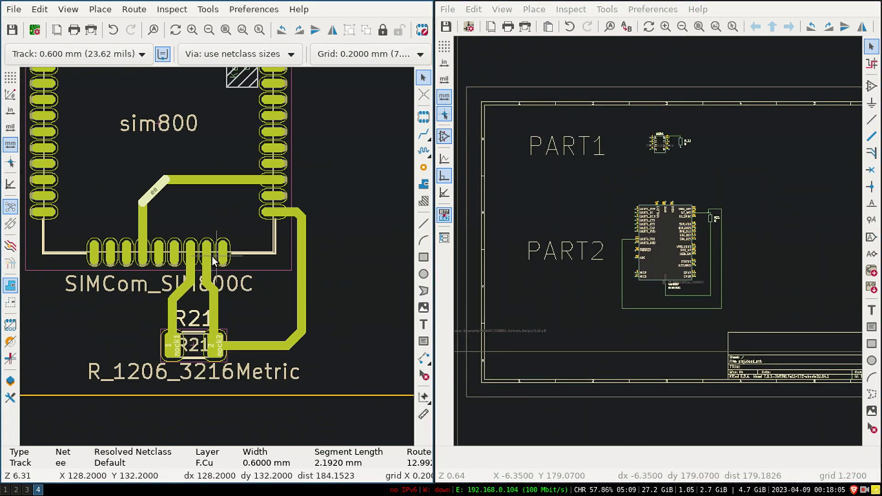
click(48, 270)
click(45, 267)
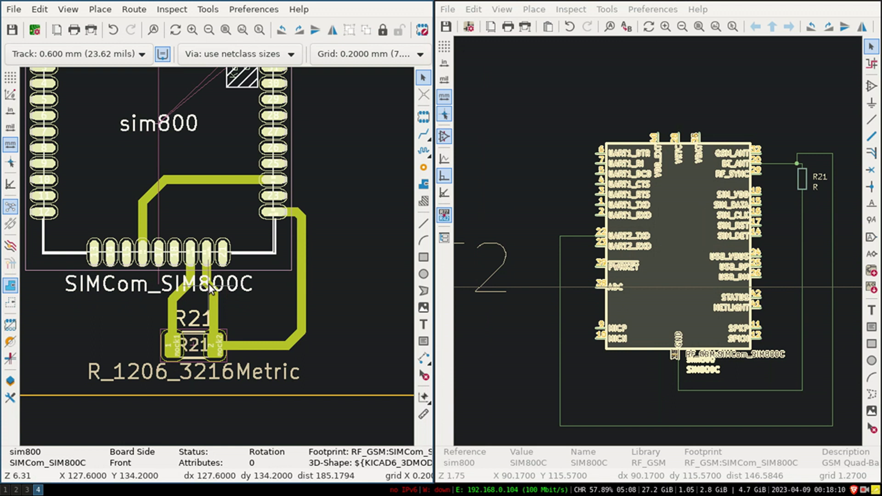
click(137, 427)
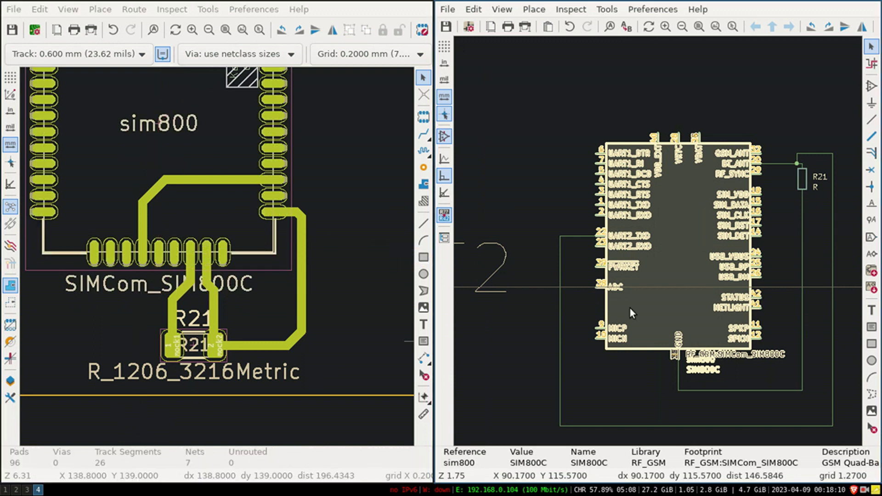
Step: Compare the reference of the sim800 footprint with that of its schematic symbol in their properties
click(68, 10)
click(73, 42)
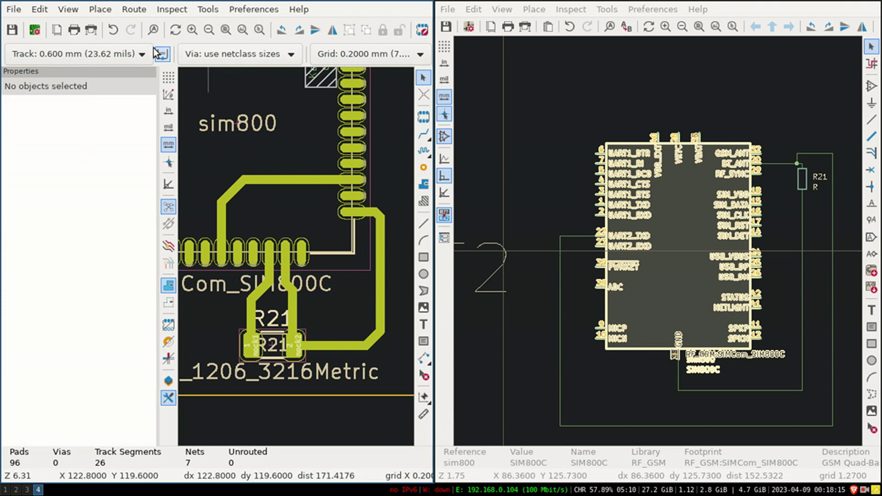
click(343, 258)
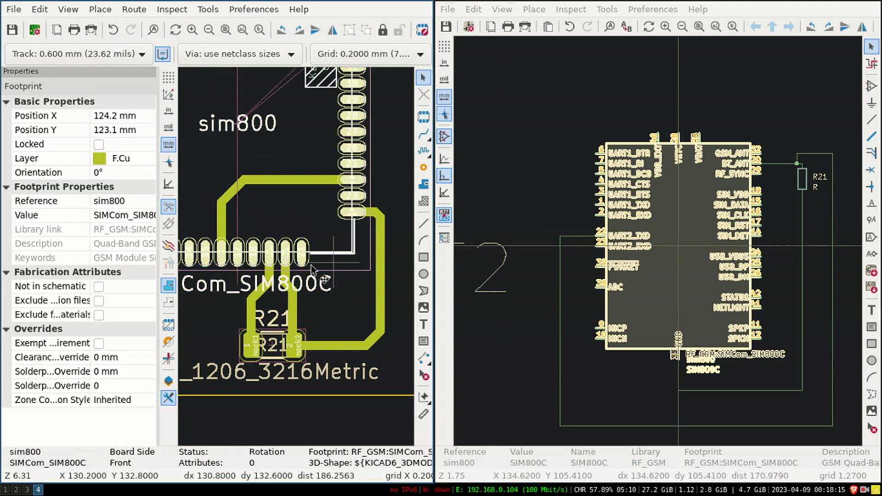
click(116, 201)
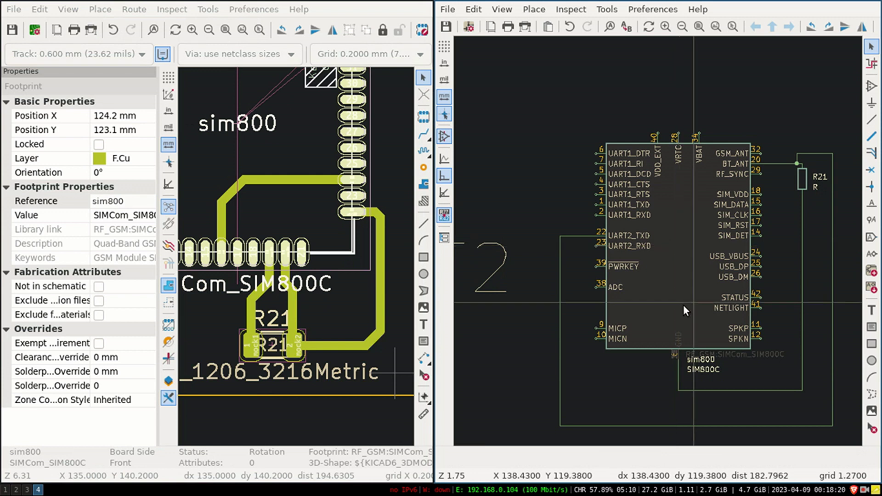
click(684, 305)
double_click(684, 305)
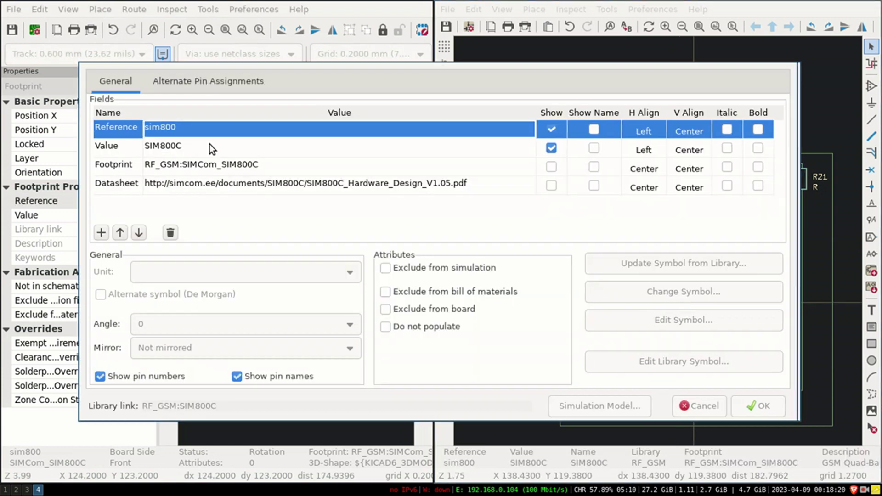
click(715, 409)
Step: Hide the board editor's Properties Manager and Search Panel and clear the footprint selection
click(69, 10)
click(75, 50)
click(73, 12)
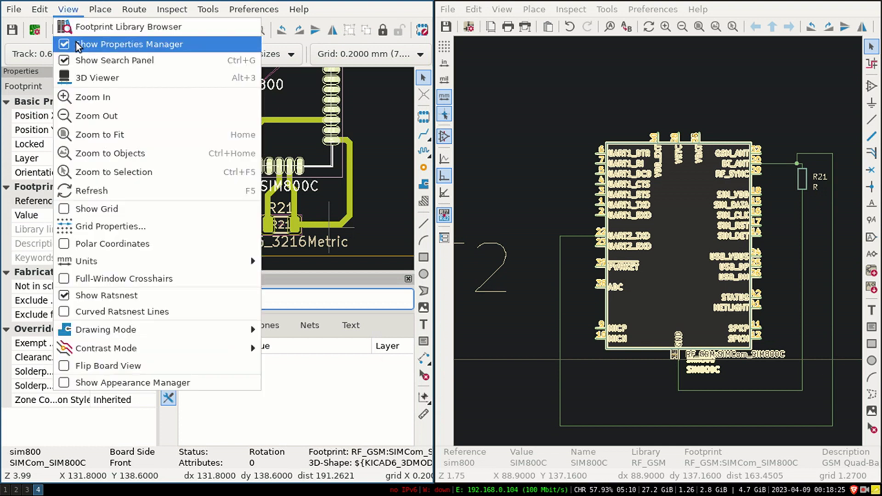
click(76, 43)
click(71, 12)
click(72, 60)
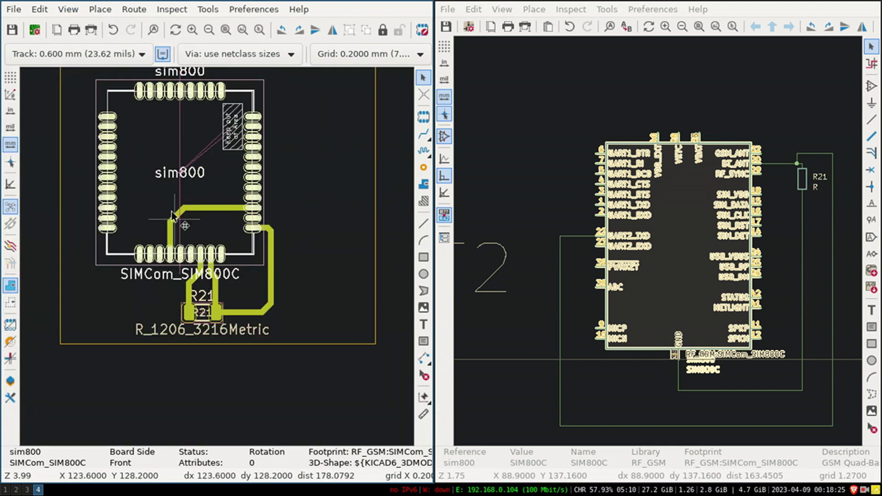
click(237, 374)
Step: Identify the schematic pins that match the sim800's pads 16 and 24 by selecting the pads
scroll(181, 218, up, 4)
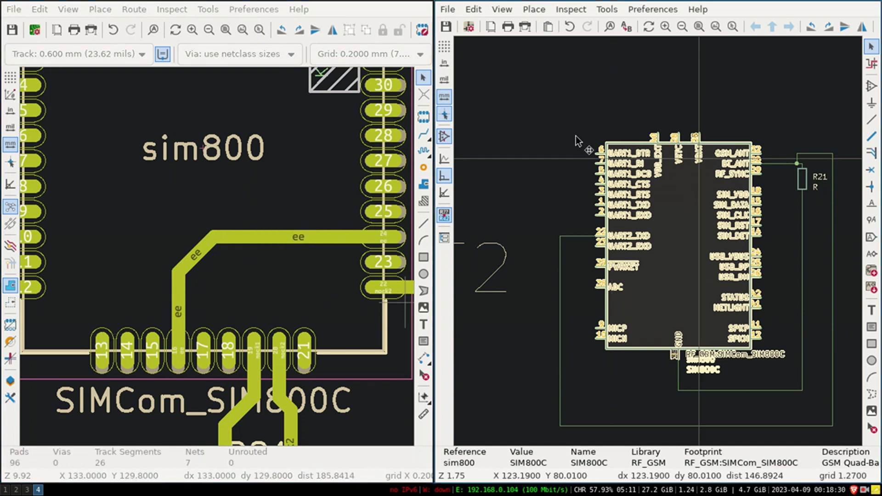
click(529, 135)
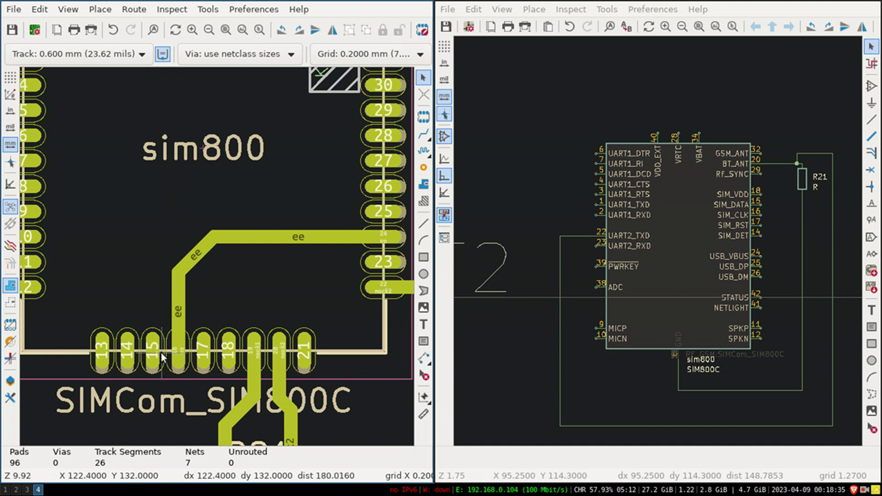
click(181, 369)
click(198, 396)
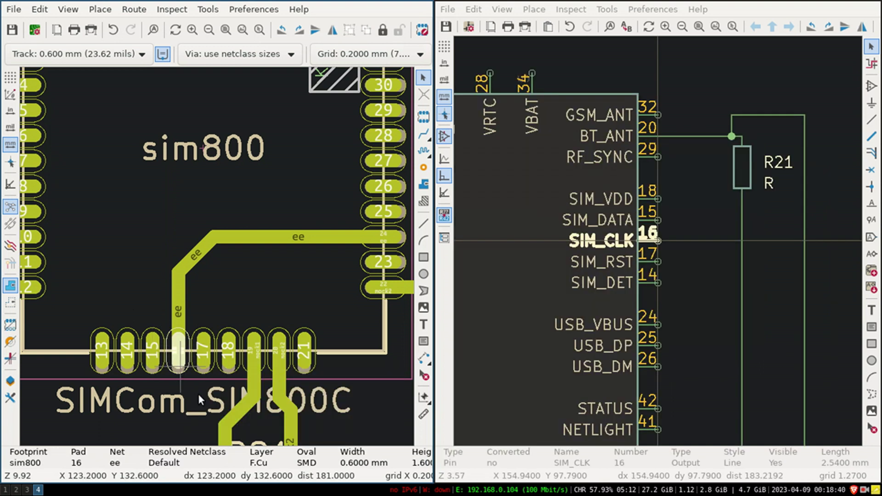
click(403, 238)
click(416, 265)
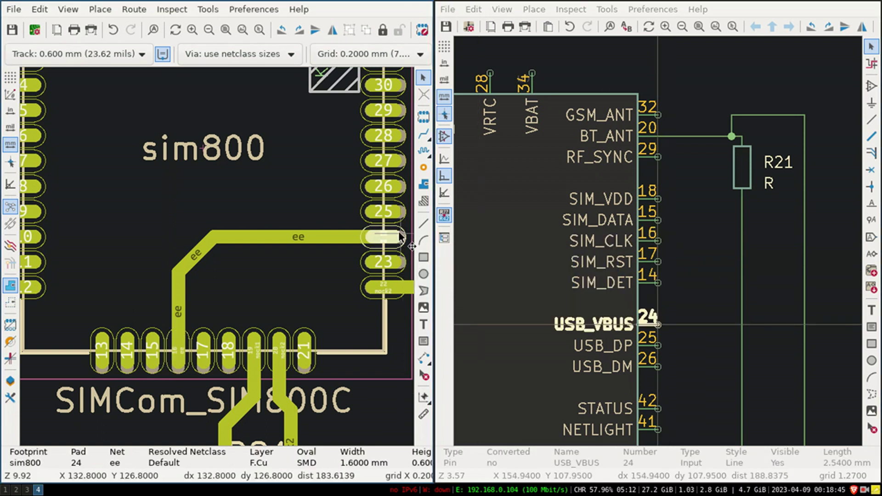
Step: Draw a wire from the sim800 symbol's USB_VBUS pin 24 to its SIM_CLK pin 16
key(w)
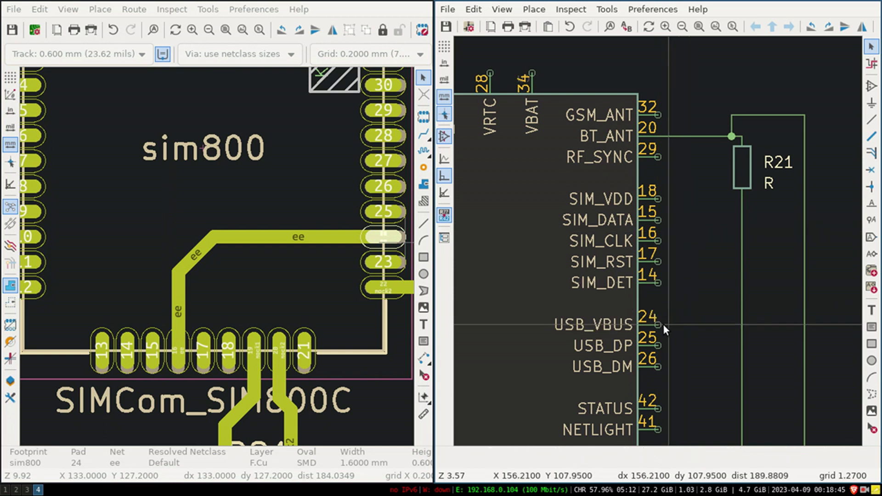
click(689, 240)
click(662, 240)
scroll(701, 193, down, 5)
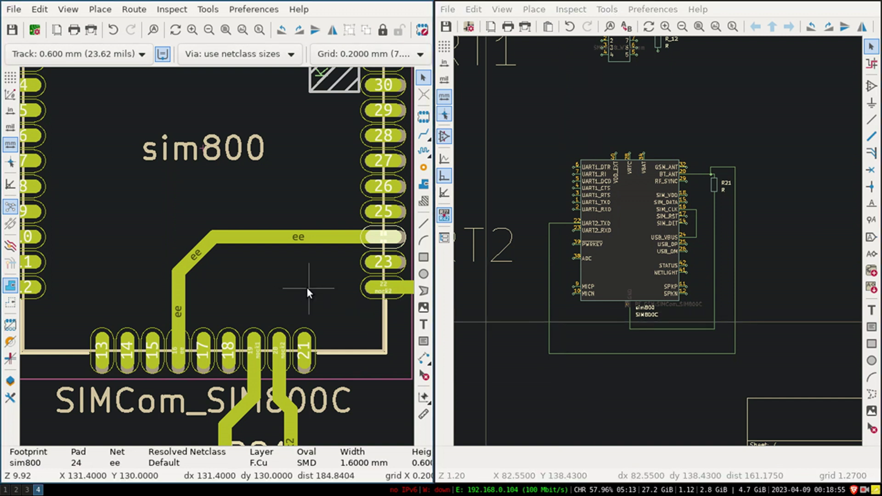
Step: Examine the PART1 board picture and the PART1 and PART2 layouts alongside their schematic circuits
scroll(307, 288, down, 6)
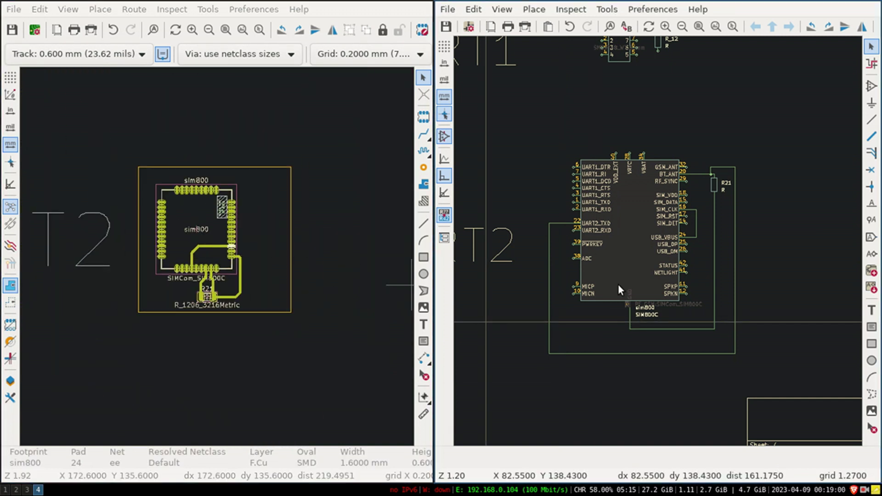
scroll(286, 257, down, 3)
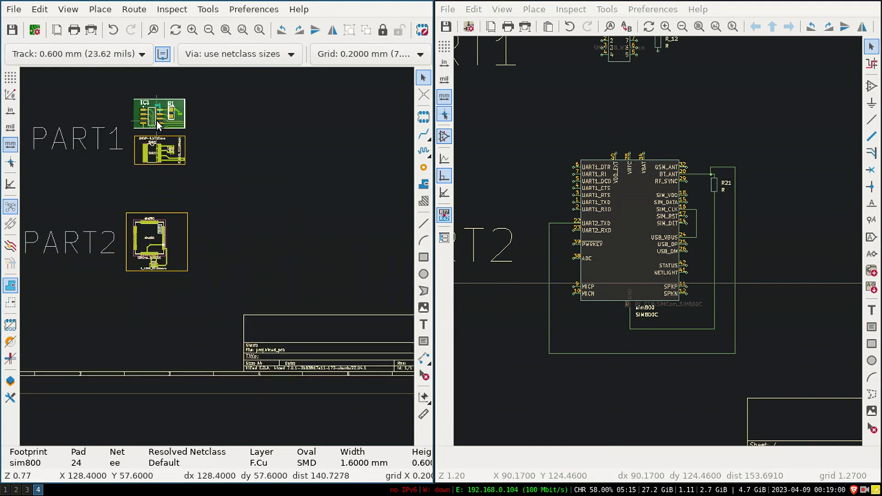
scroll(157, 120, up, 2)
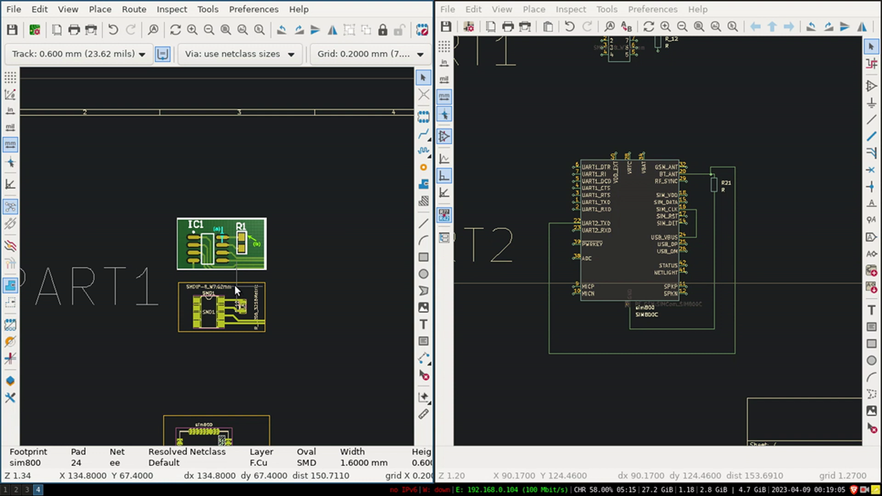
scroll(228, 281, up, 2)
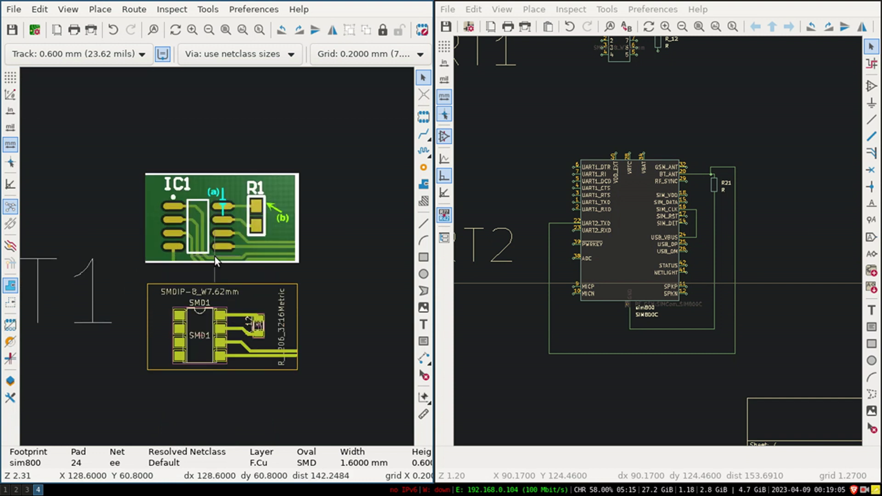
scroll(214, 256, up, 3)
scroll(217, 256, down, 3)
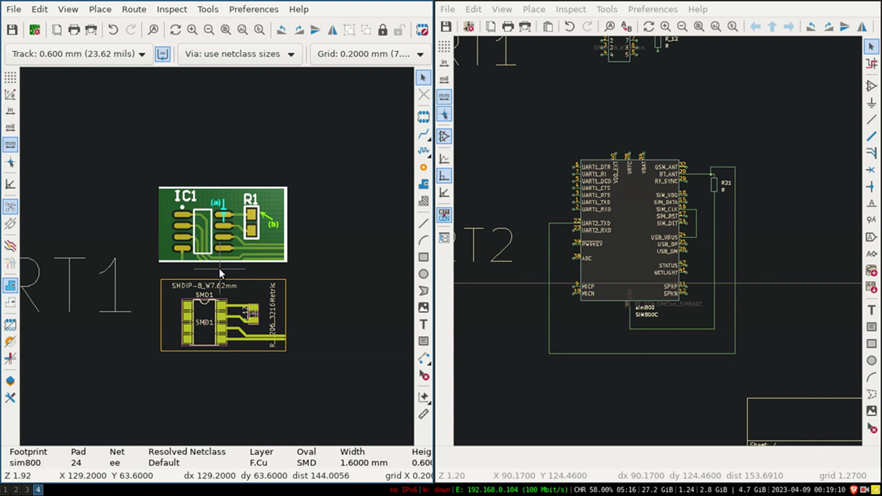
scroll(298, 338, down, 3)
middle_drag(176, 283, 216, 256)
scroll(253, 277, up, 1)
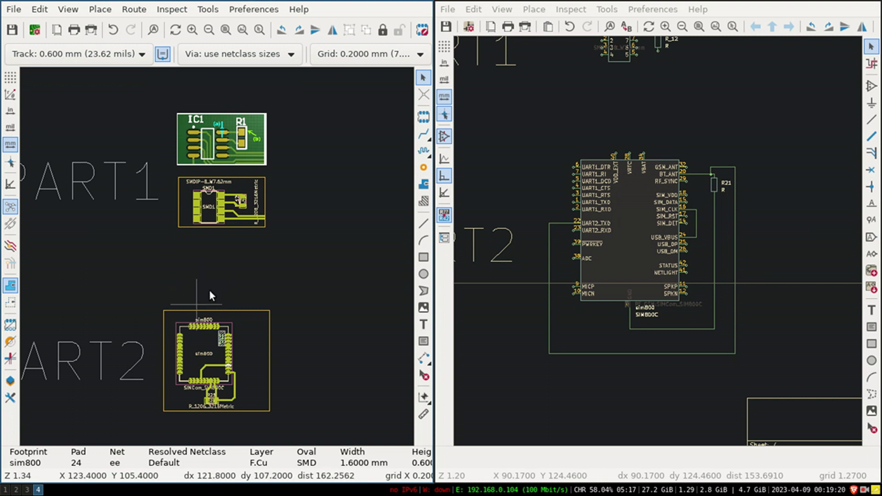
middle_drag(570, 120, 639, 288)
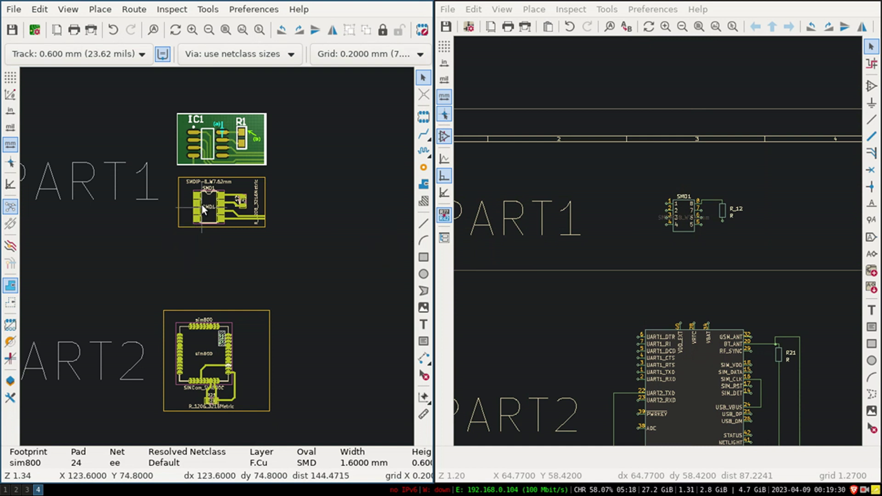
Step: Identify the schematic pin that matches SMD1's pad 8 by selecting the pad in the PART1 board layout
scroll(211, 189, up, 4)
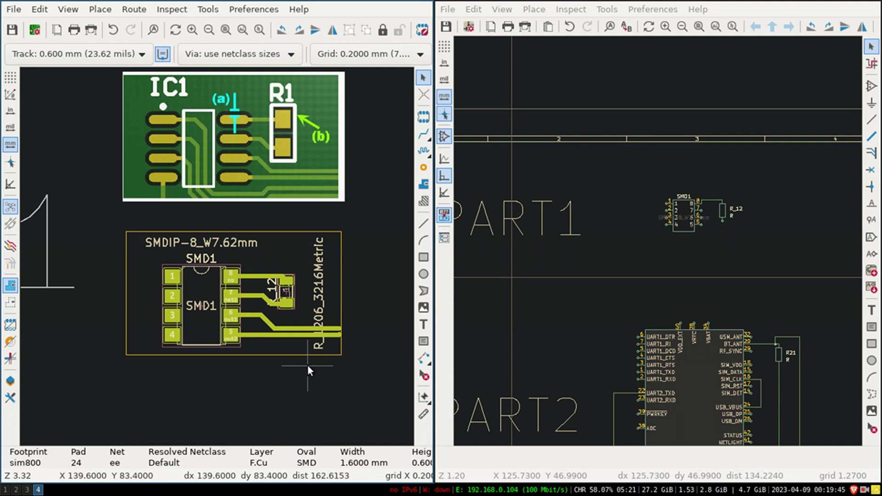
scroll(283, 305, up, 2)
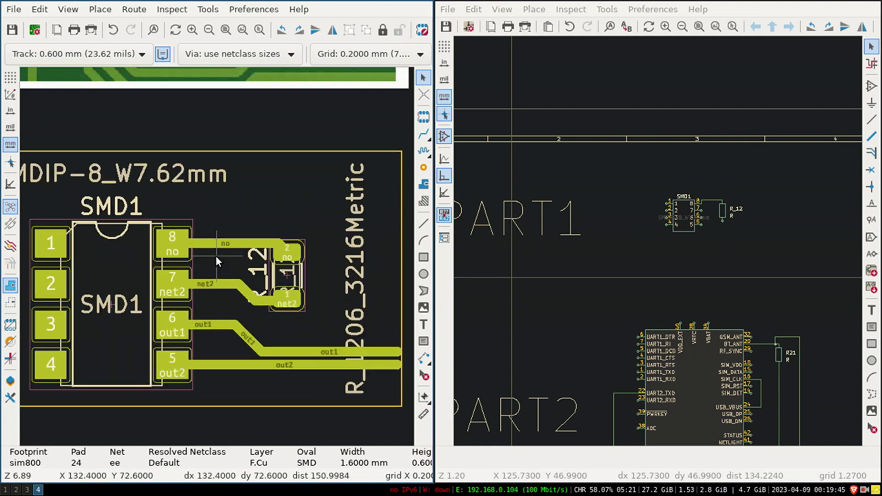
click(185, 231)
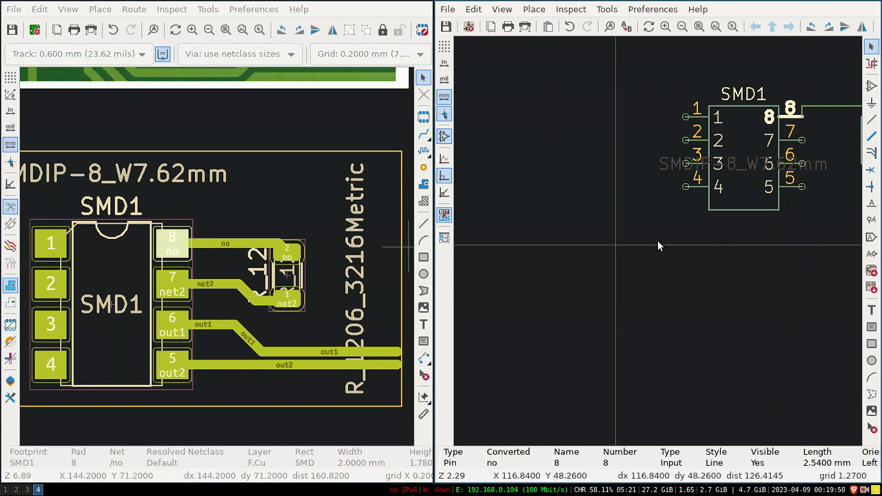
scroll(696, 237, down, 3)
scroll(216, 255, down, 3)
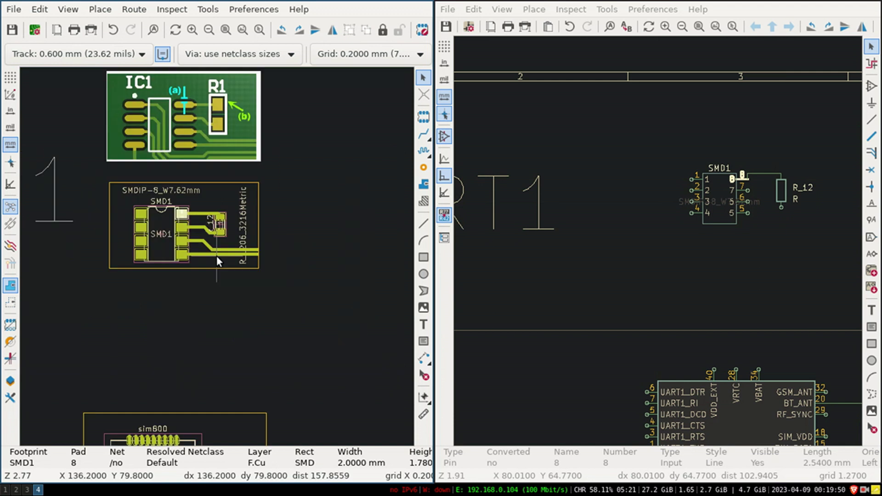
Step: Compare the PART1 and PART2 layouts with their schematics, clear the board's pad selection and inspect the SMD1 layout closely
scroll(217, 255, down, 4)
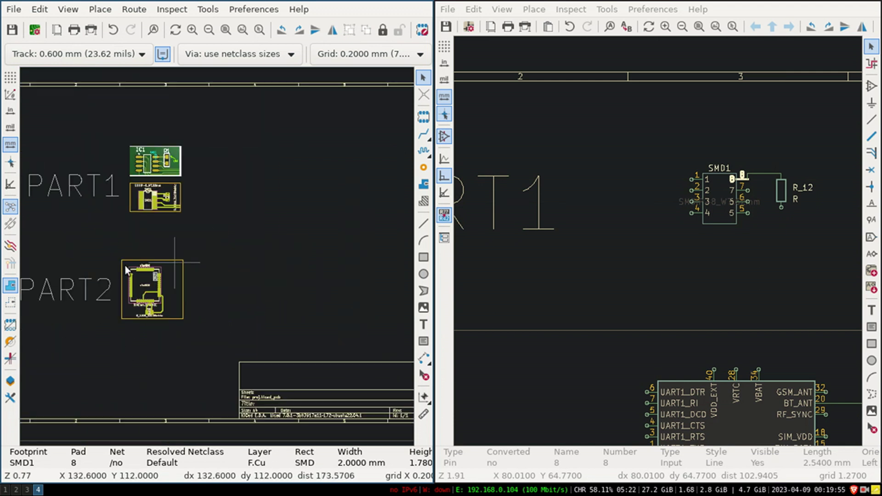
middle_drag(91, 242, 186, 271)
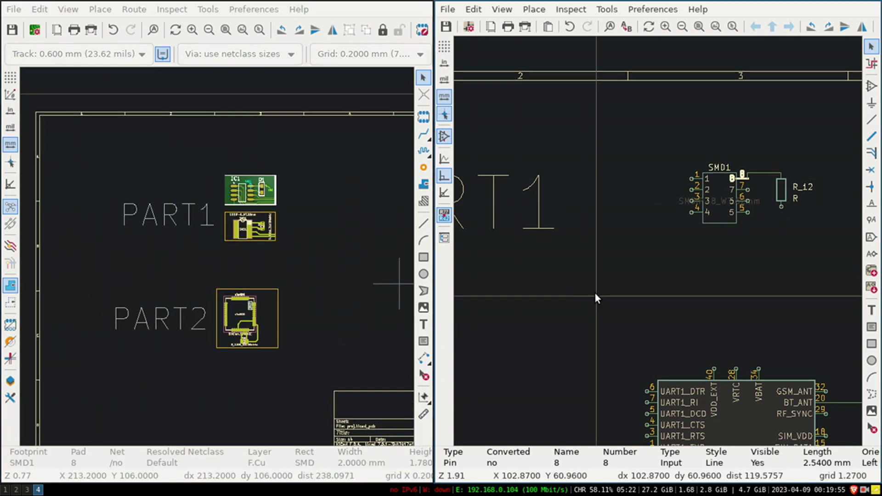
middle_drag(595, 294, 549, 185)
scroll(548, 274, down, 3)
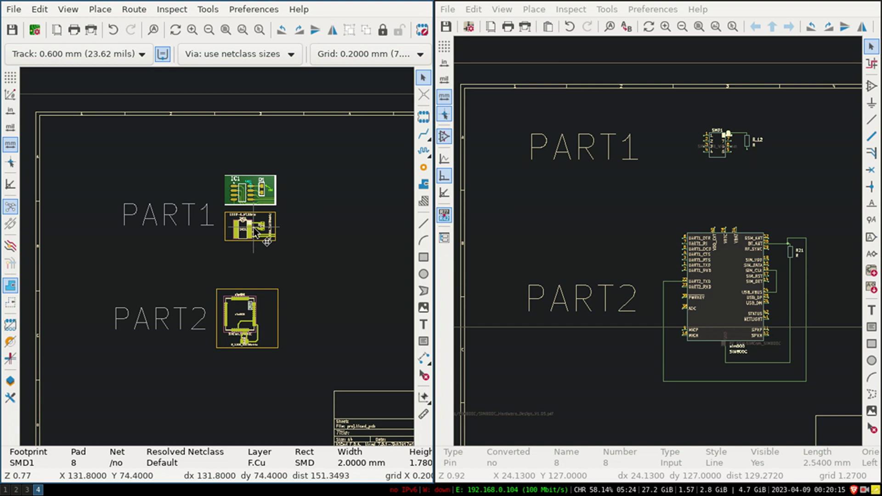
click(277, 248)
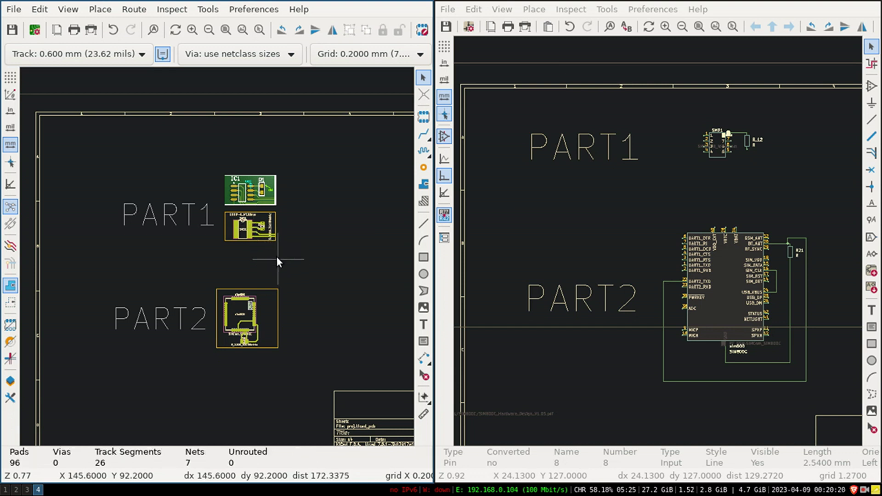
scroll(256, 230, up, 6)
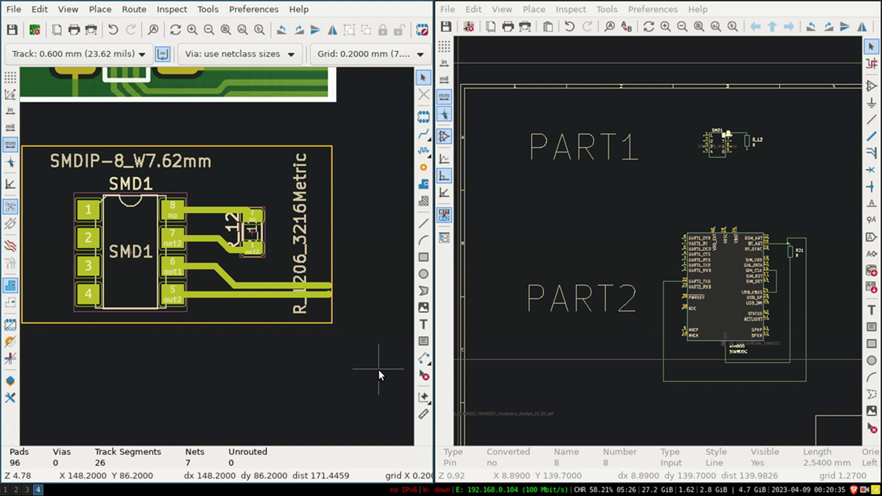
Step: Open the Notes 8 note, review its STEP 3 and STEP 4 instructions, and close it
key(super+n)
scroll(443, 305, down, 3)
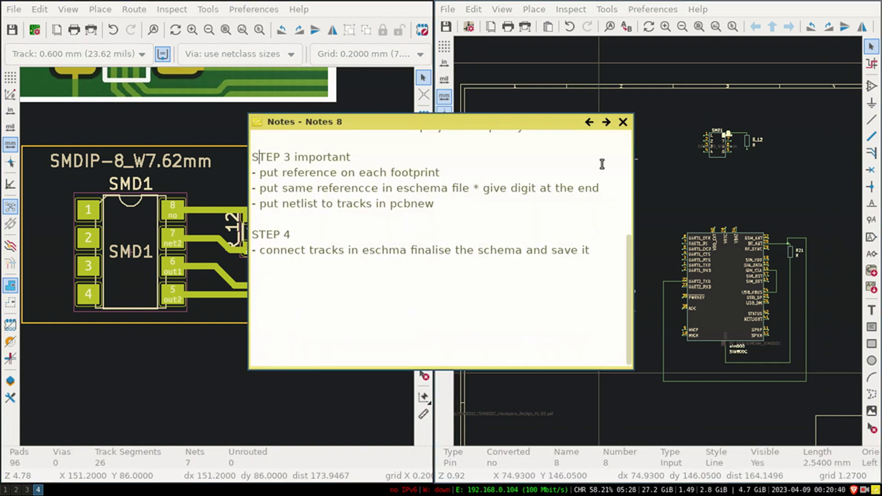
click(623, 122)
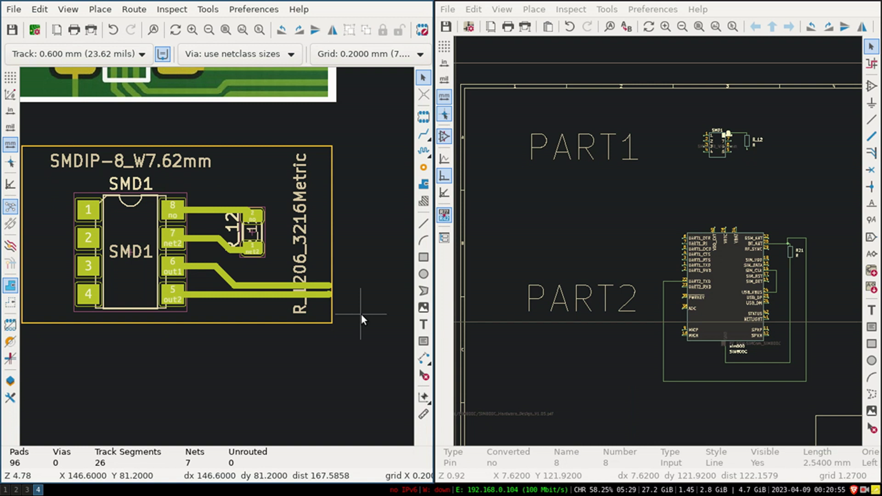
scroll(360, 315, down, 5)
middle_drag(151, 268, 251, 219)
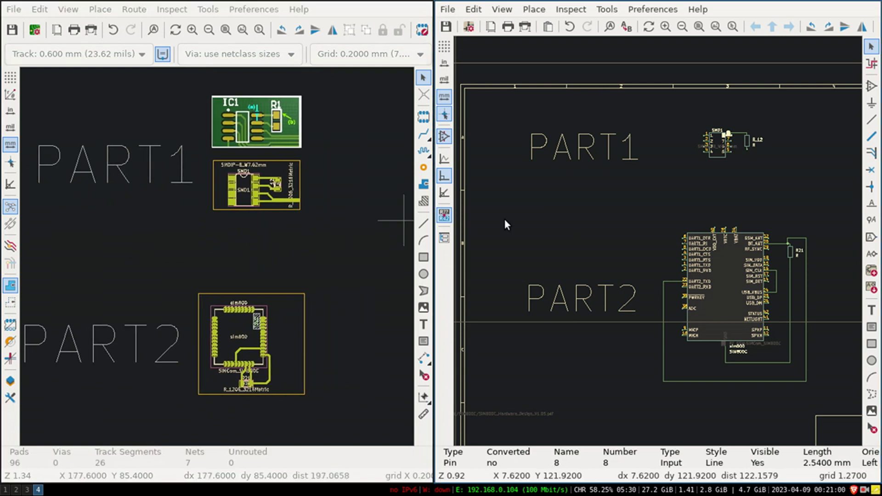
scroll(505, 219, down, 3)
middle_drag(230, 251, 277, 244)
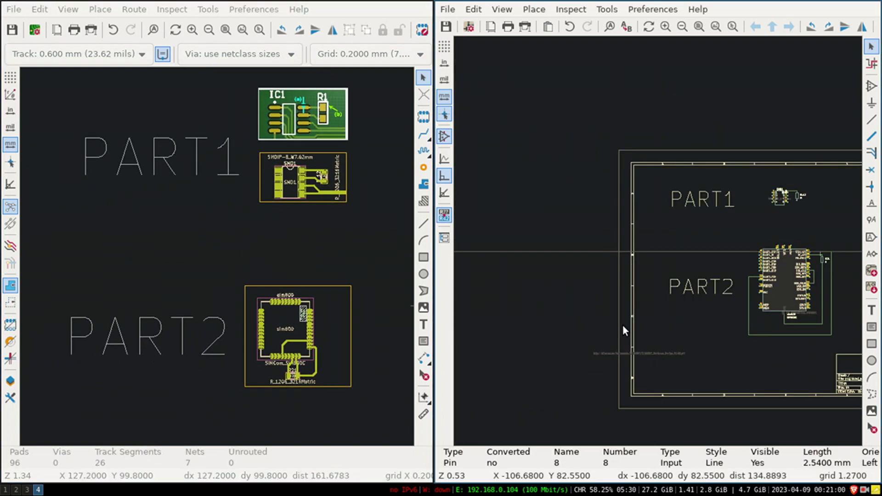